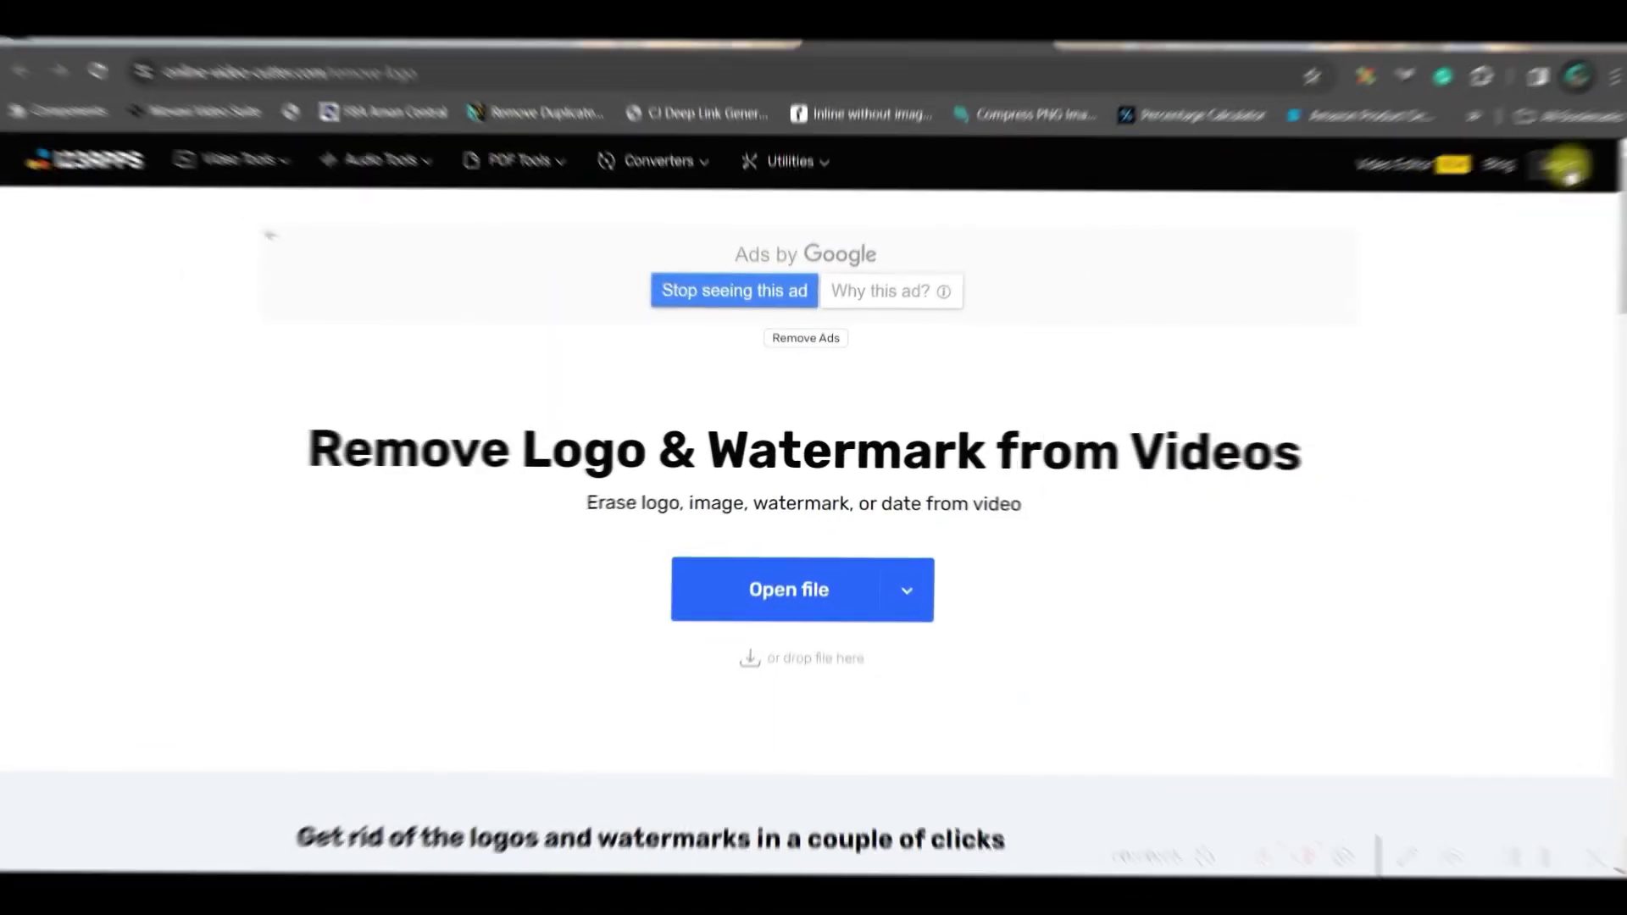
Load New creative video.mp4 into 123APPS, remove the bottom-left watermark, and download the cleaned video
{"action": "left_click", "coordinate": [788, 583]}
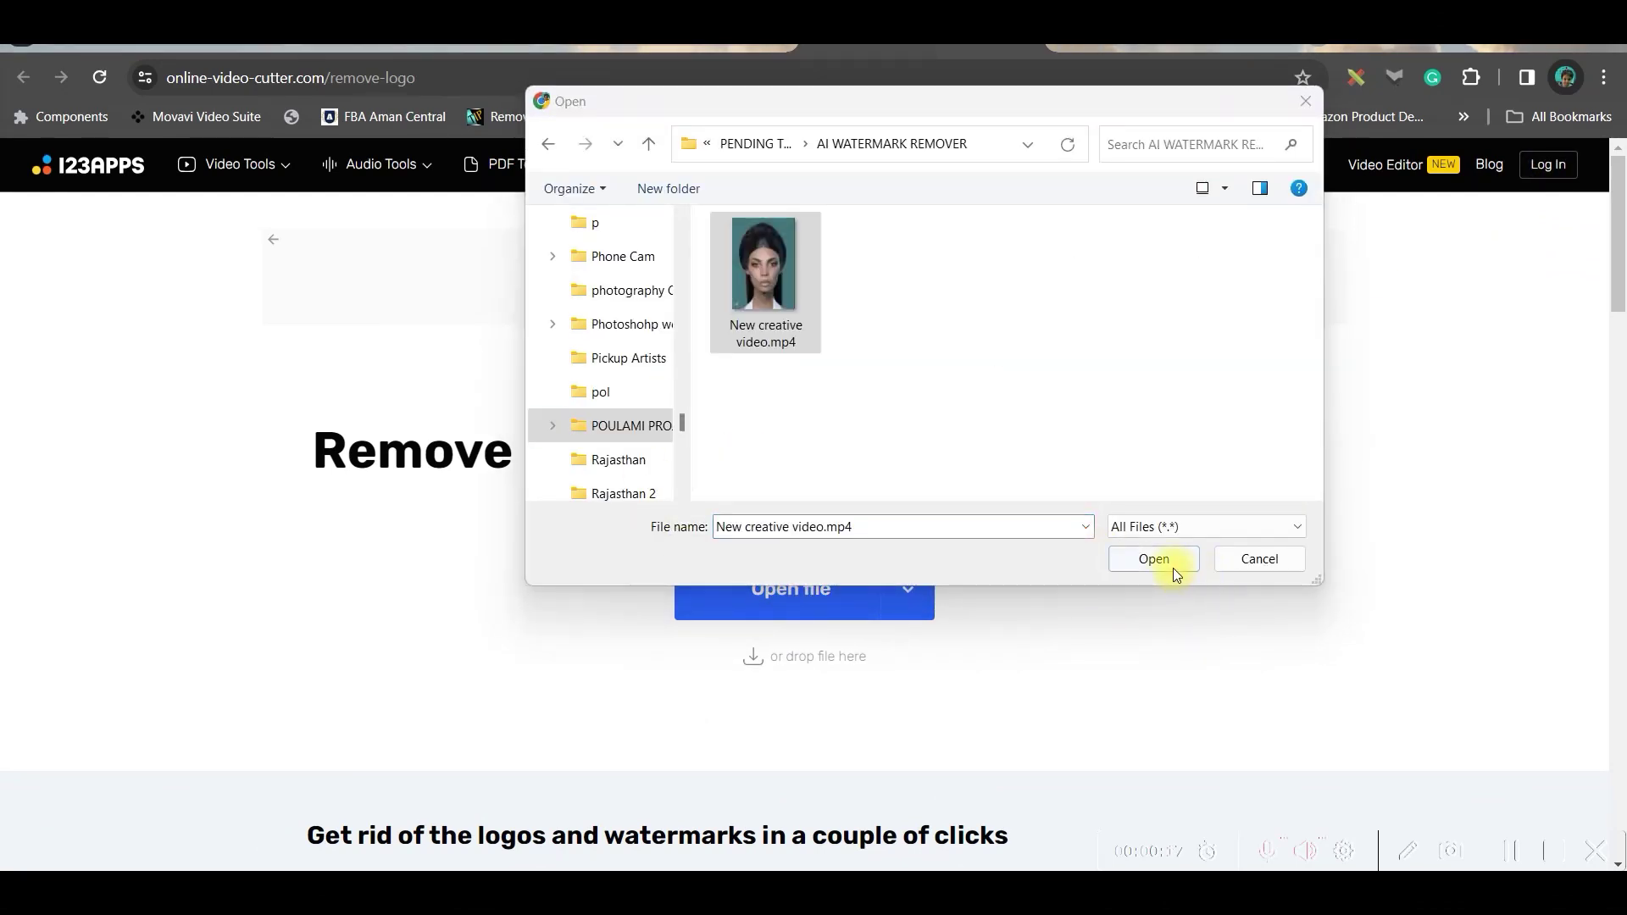
{"action": "left_click", "coordinate": [1173, 568]}
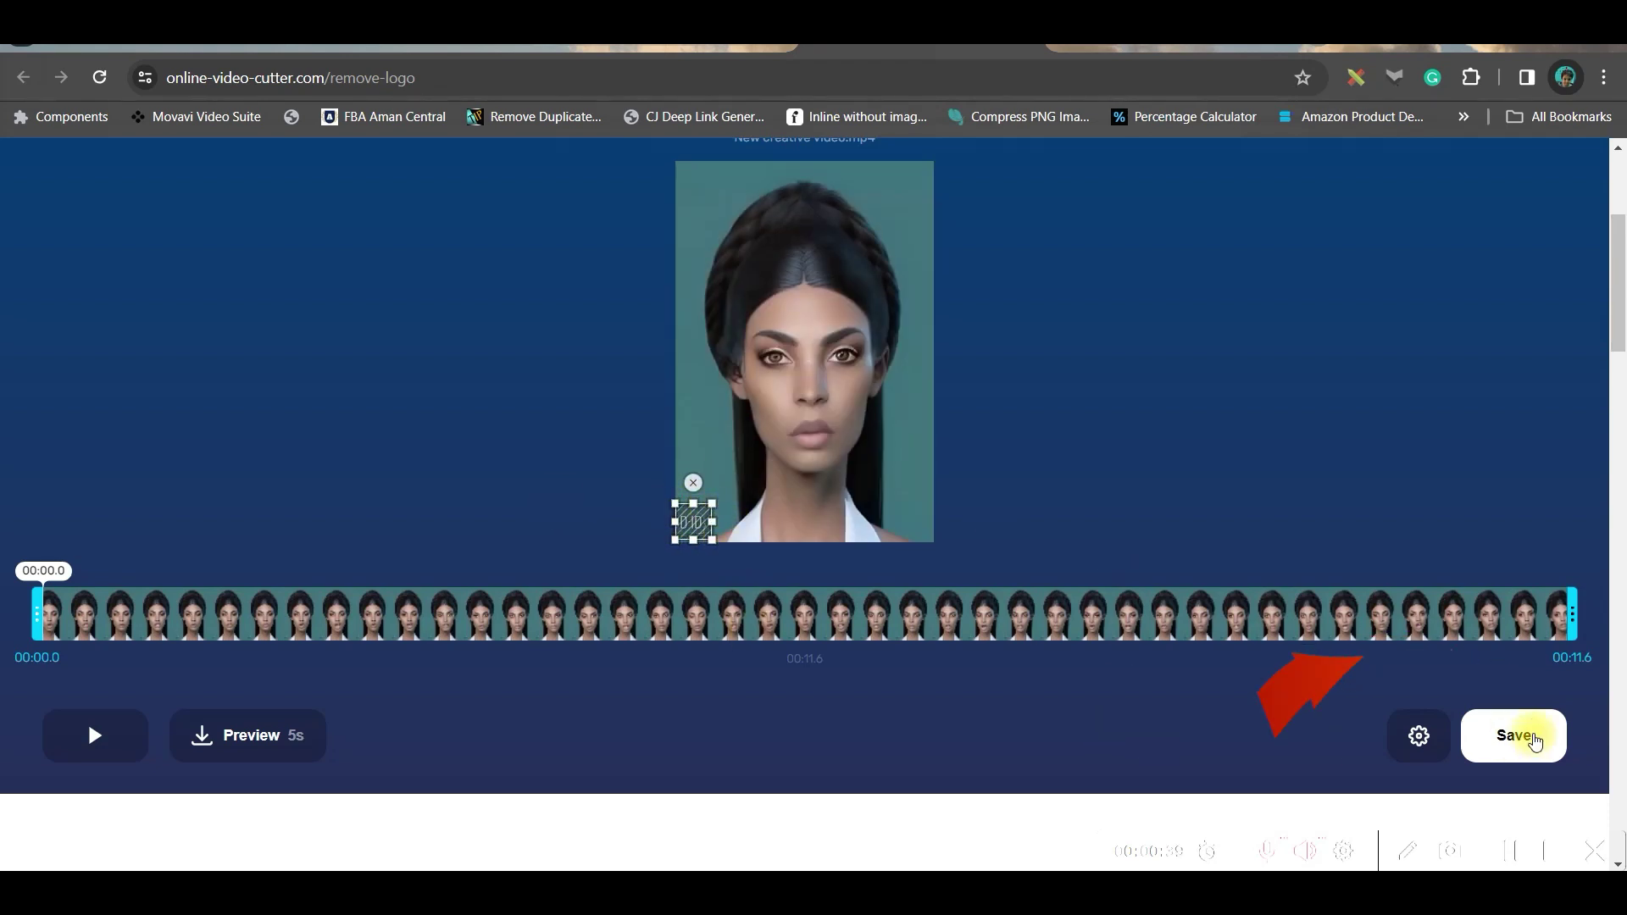
{"action": "left_click", "coordinate": [1517, 736]}
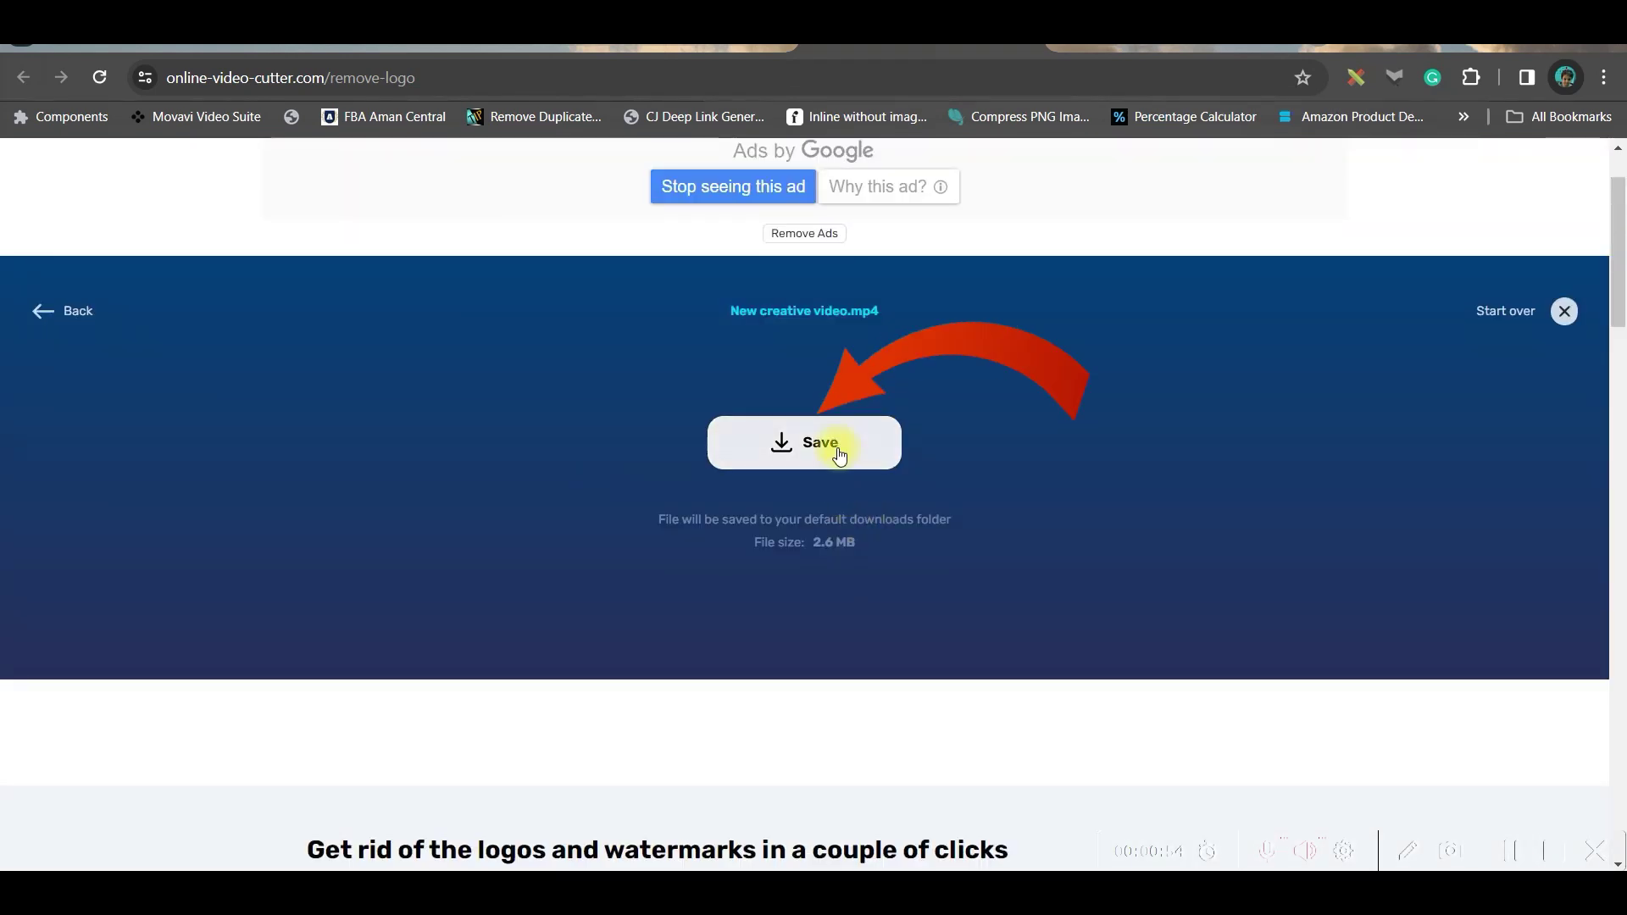
{"action": "left_click", "coordinate": [839, 449]}
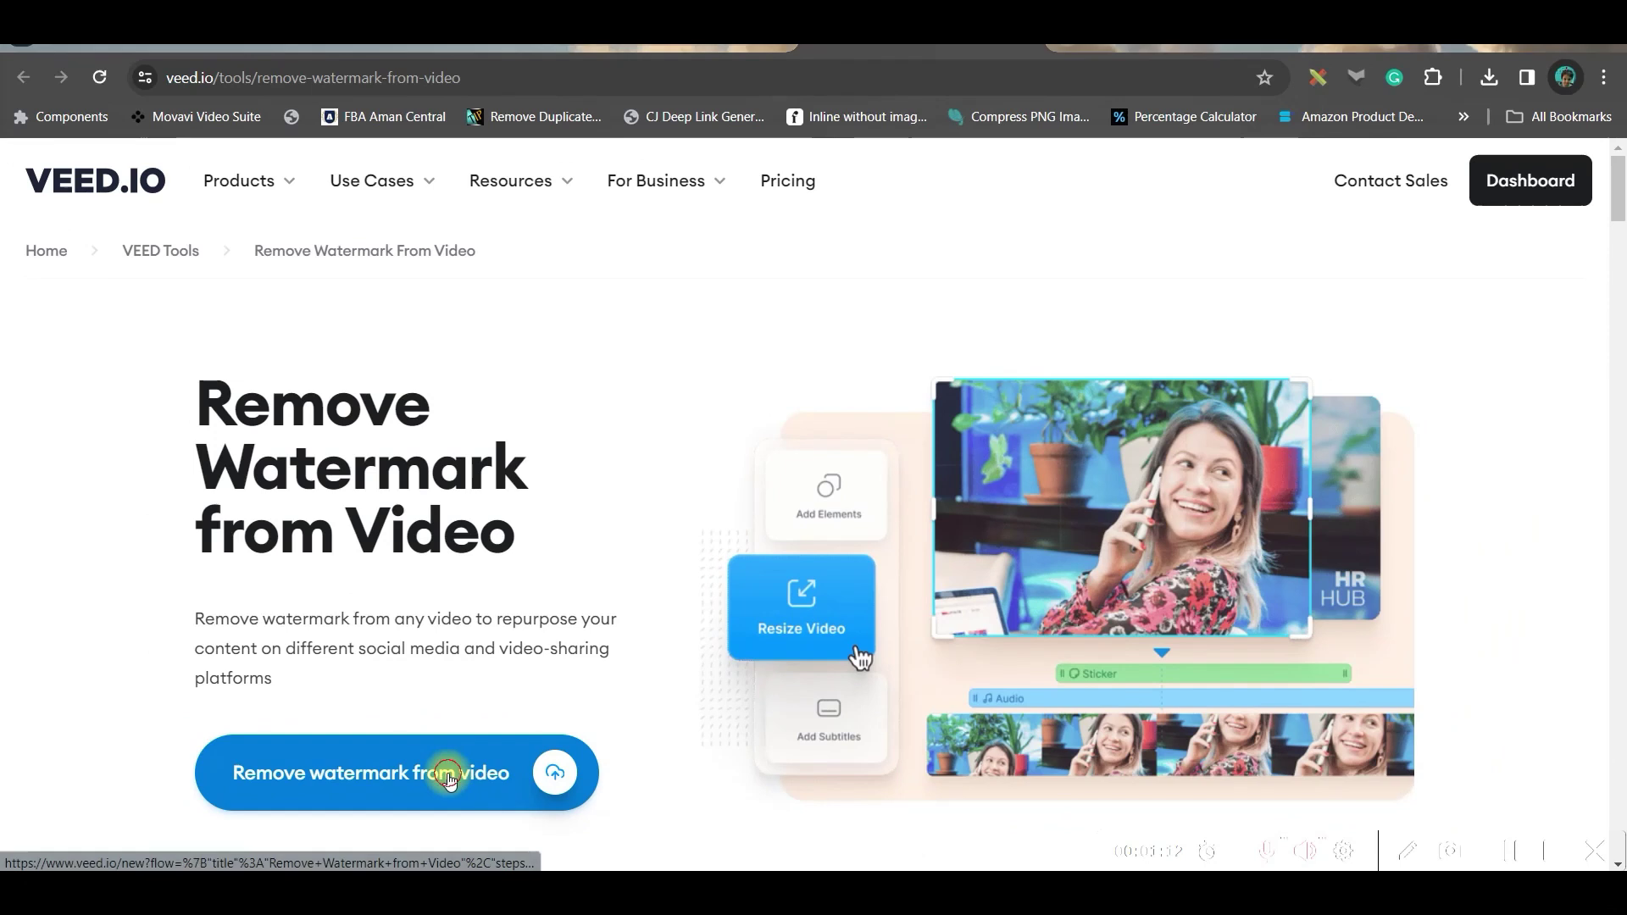
Upload the video to VEED.IO and scale the clip up until the bottom-left watermark is cropped out, then open export
{"action": "left_click", "coordinate": [449, 775]}
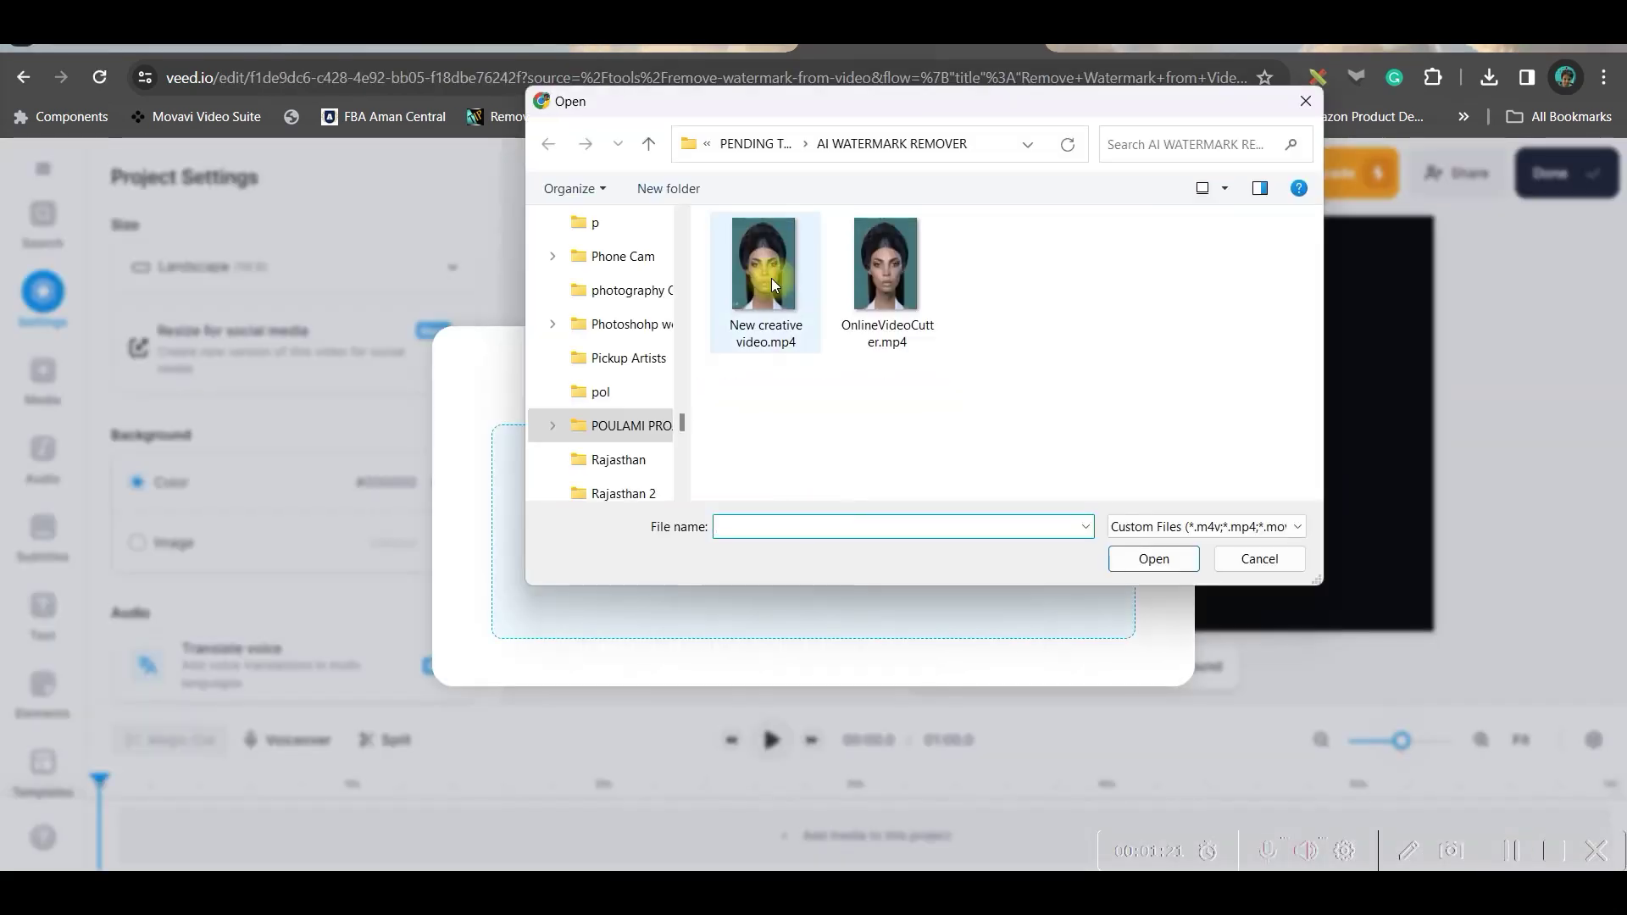
{"action": "left_click", "coordinate": [1151, 556]}
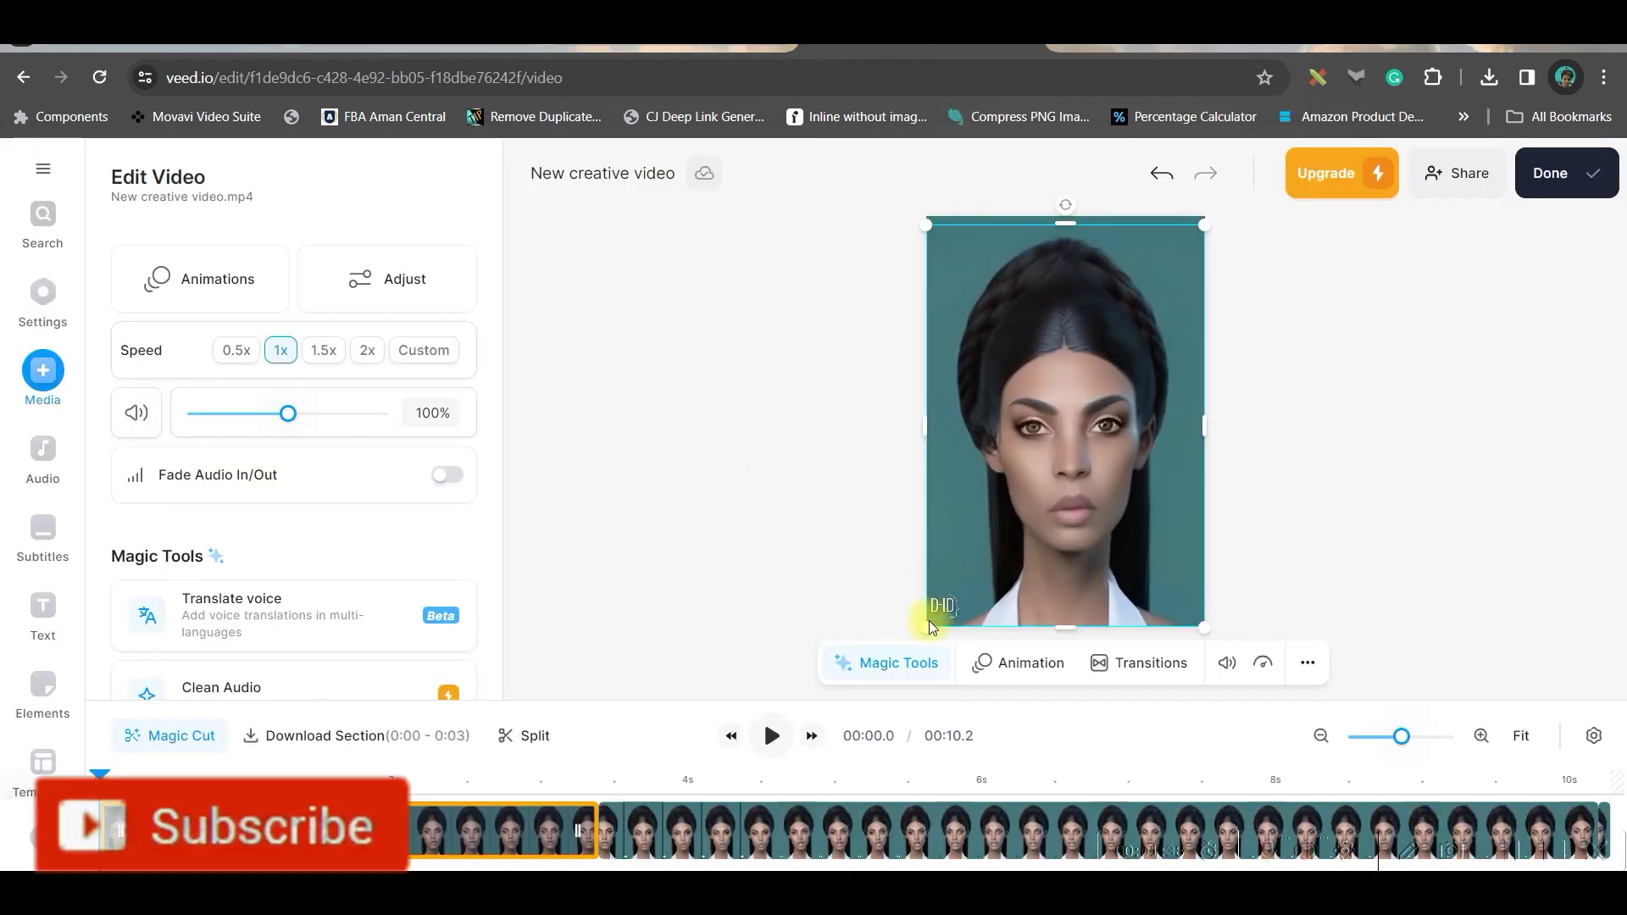
{"action": "left_click_drag", "start_coordinate": [926, 627], "coordinate": [878, 642]}
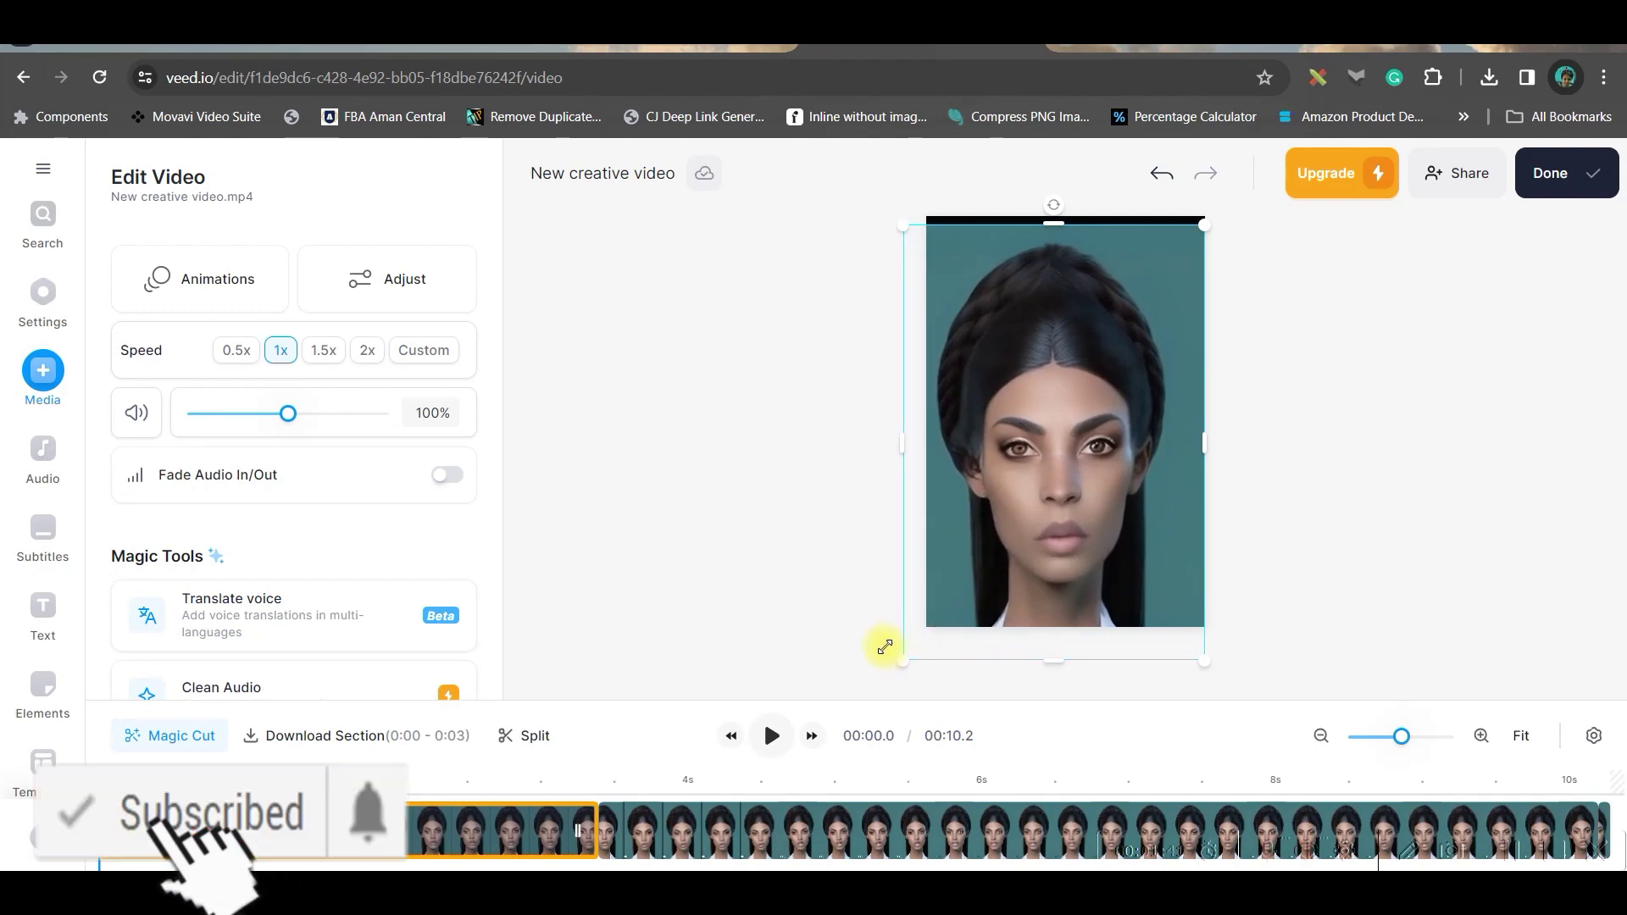
{"action": "left_click", "coordinate": [1039, 558]}
{"action": "left_click_drag", "start_coordinate": [1204, 280], "coordinate": [1186, 280]}
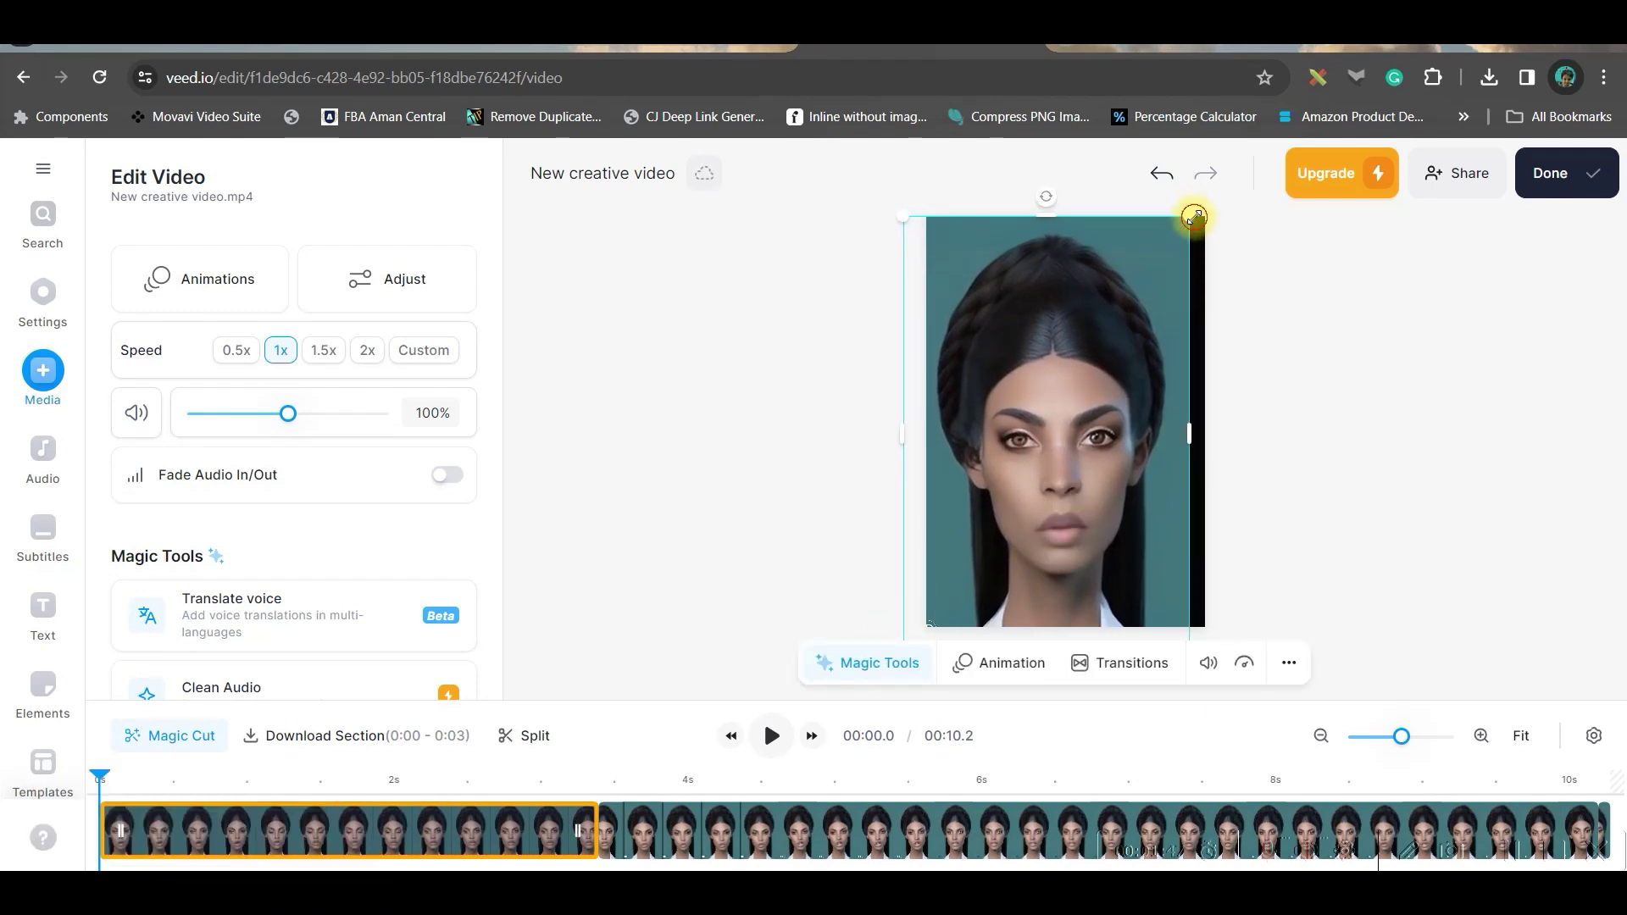
{"action": "left_click_drag", "start_coordinate": [1194, 216], "coordinate": [1213, 208]}
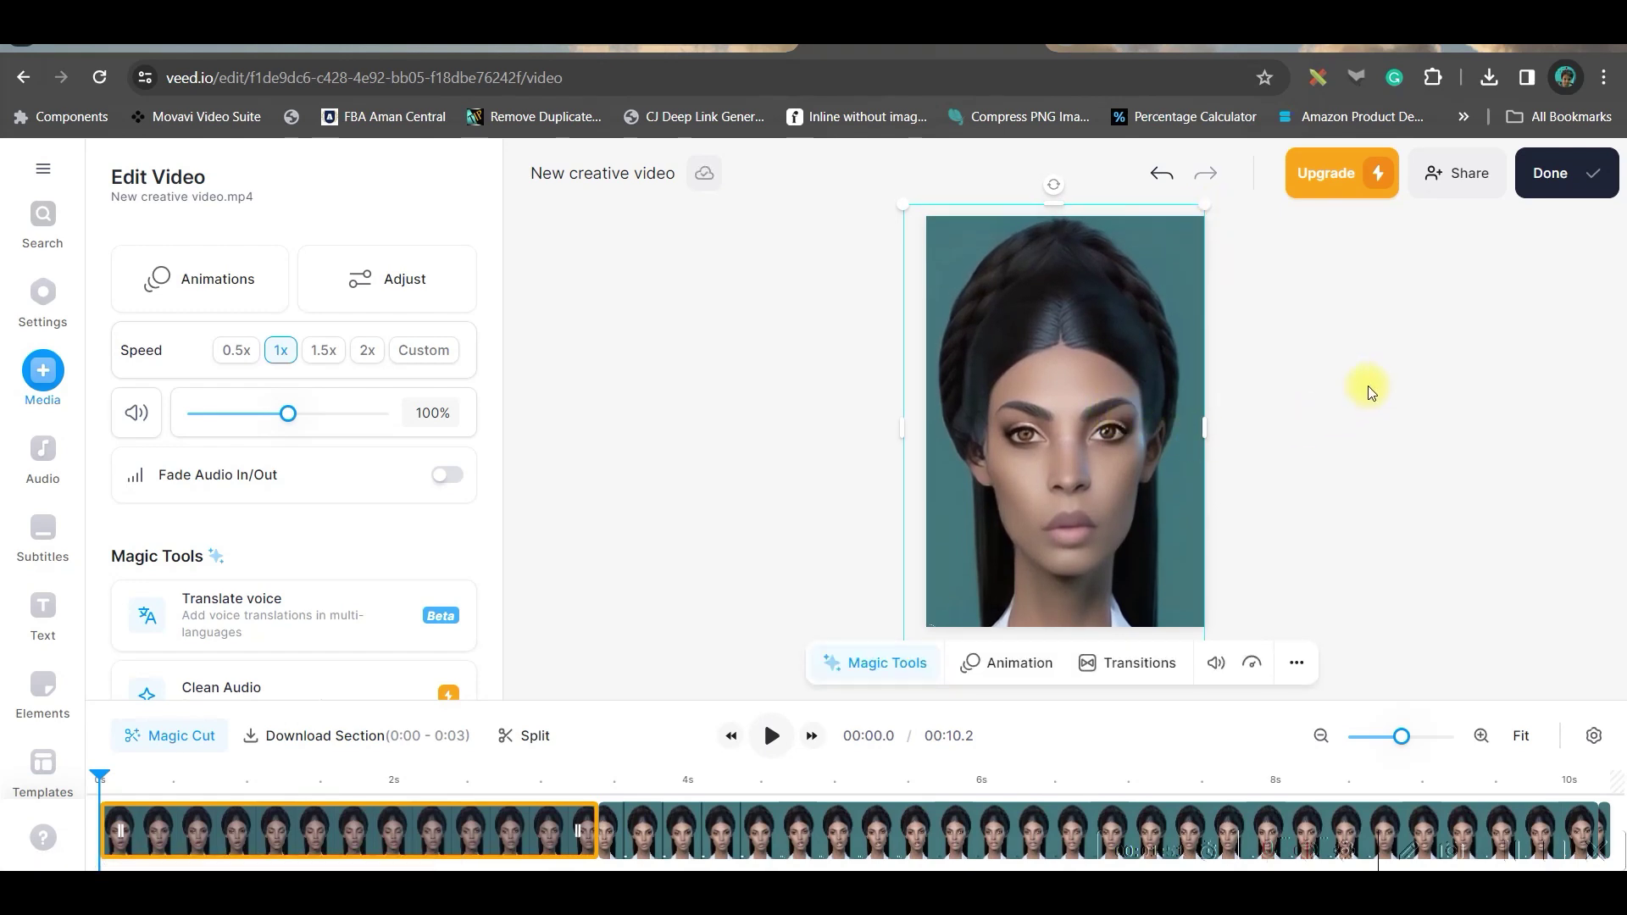
{"action": "left_click", "coordinate": [1551, 184]}
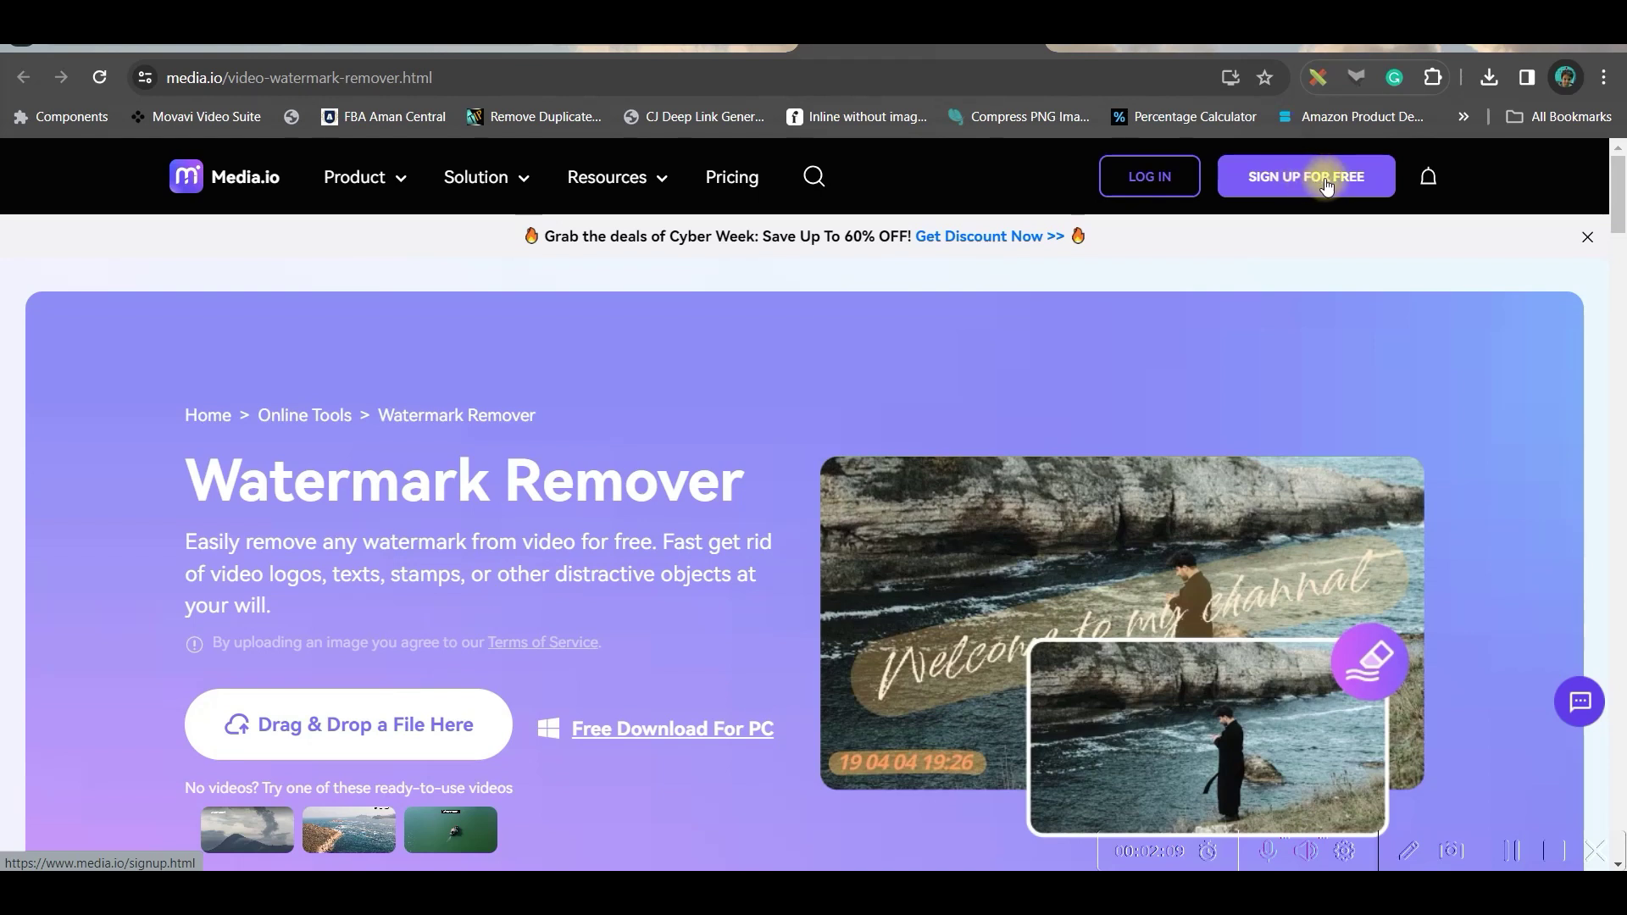
Upload the portrait video file to Media.io's watermark remover
{"action": "left_click", "coordinate": [1325, 180]}
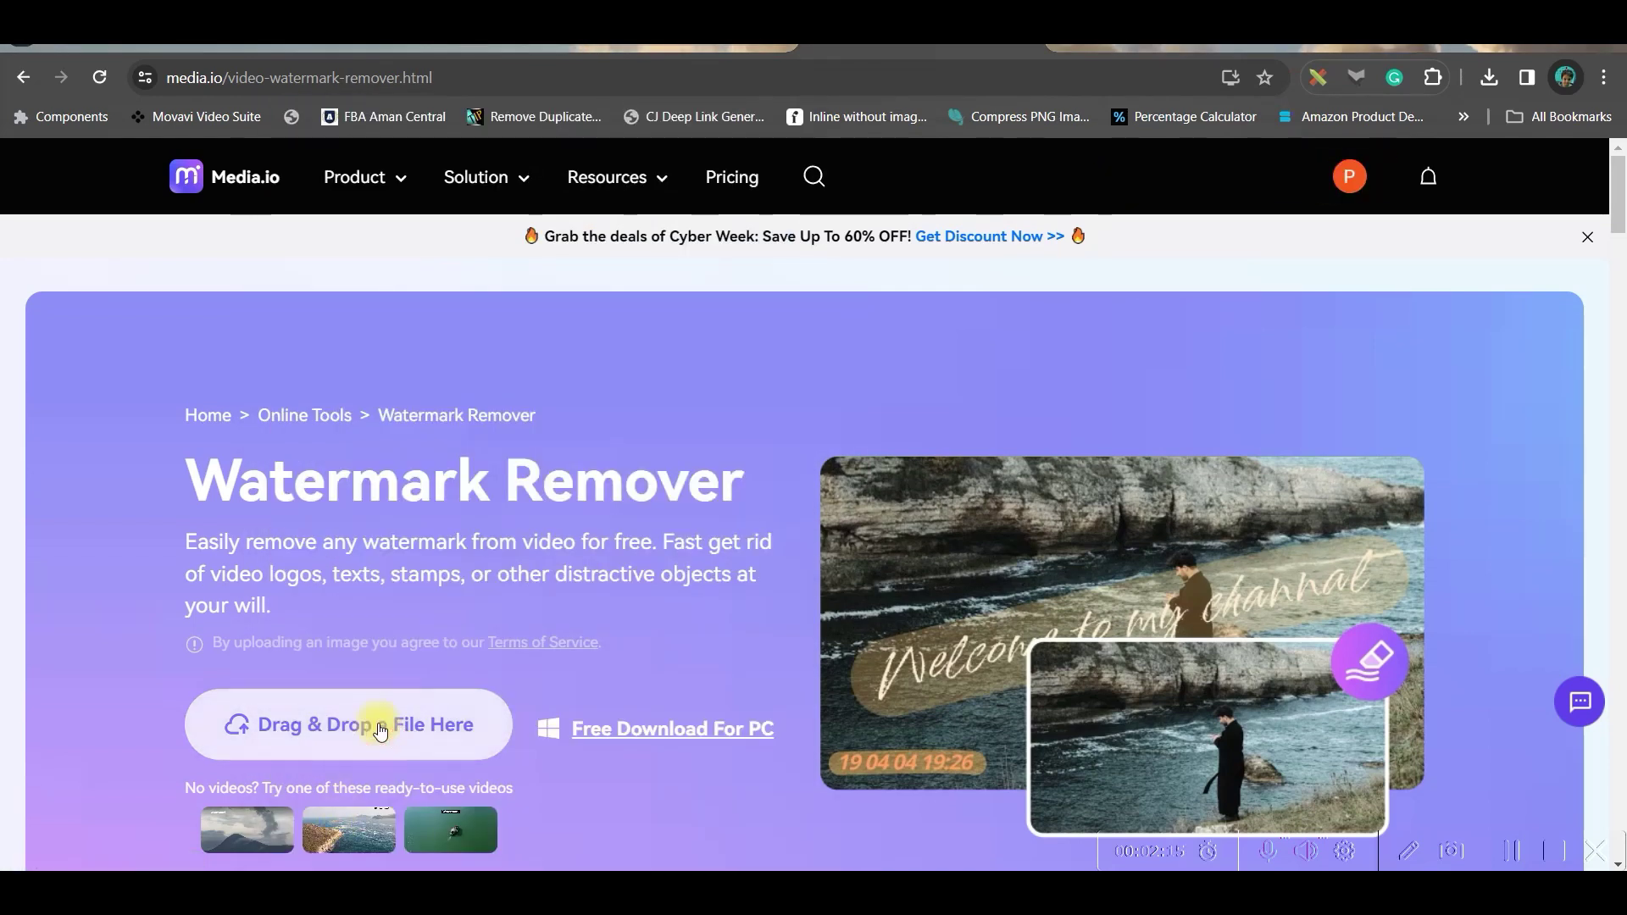
{"action": "left_click", "coordinate": [380, 729]}
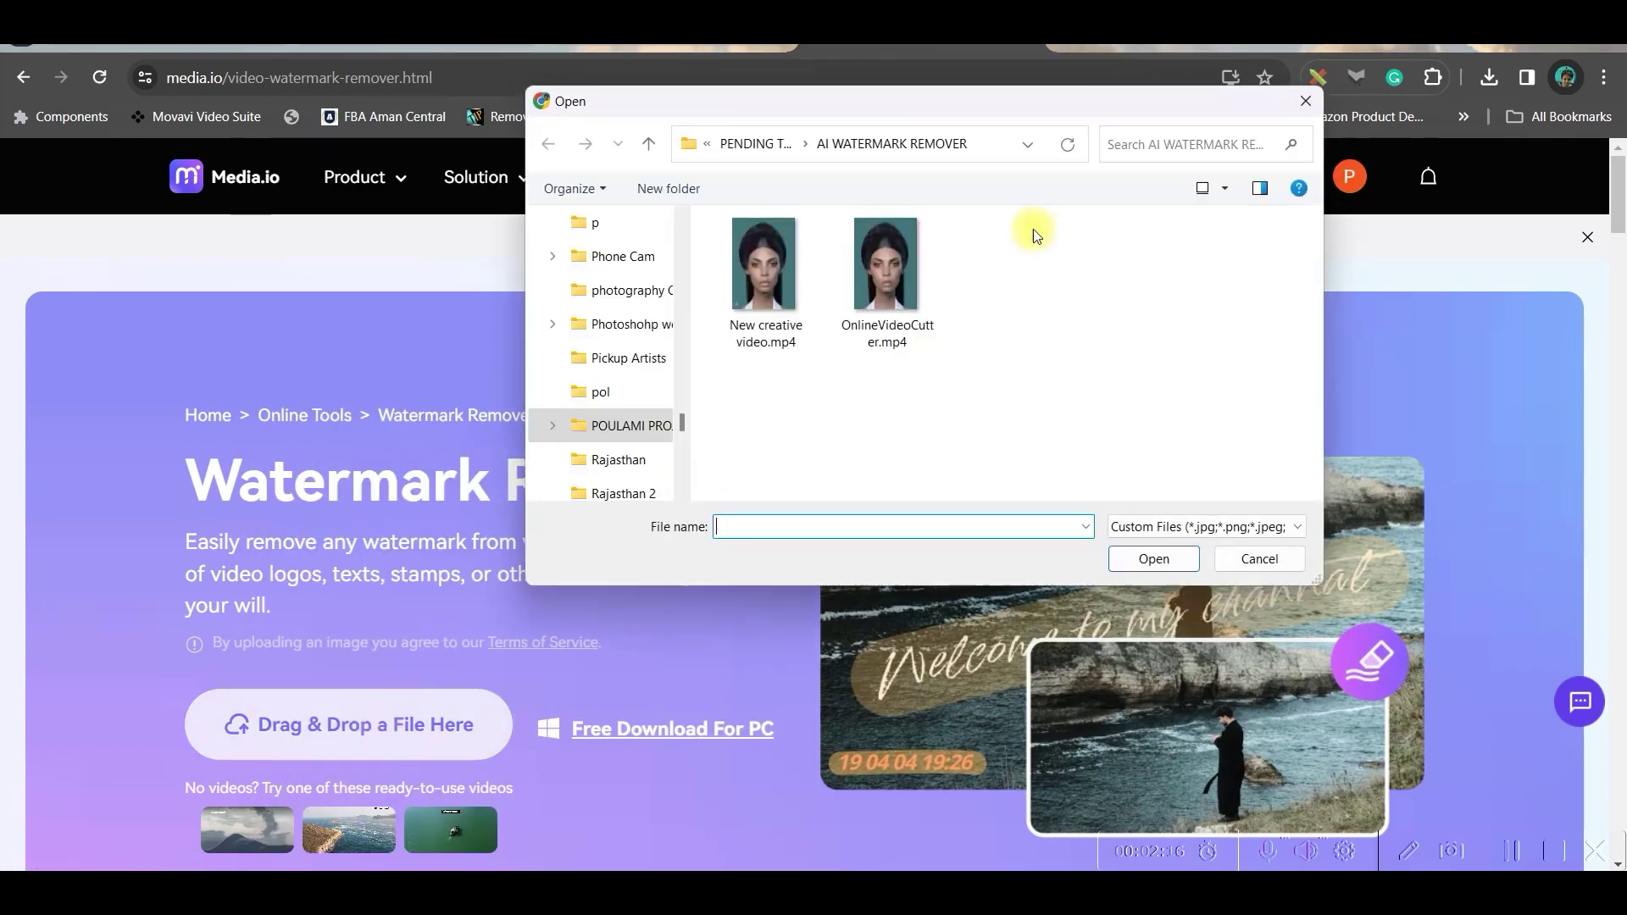
{"action": "left_click", "coordinate": [1154, 559]}
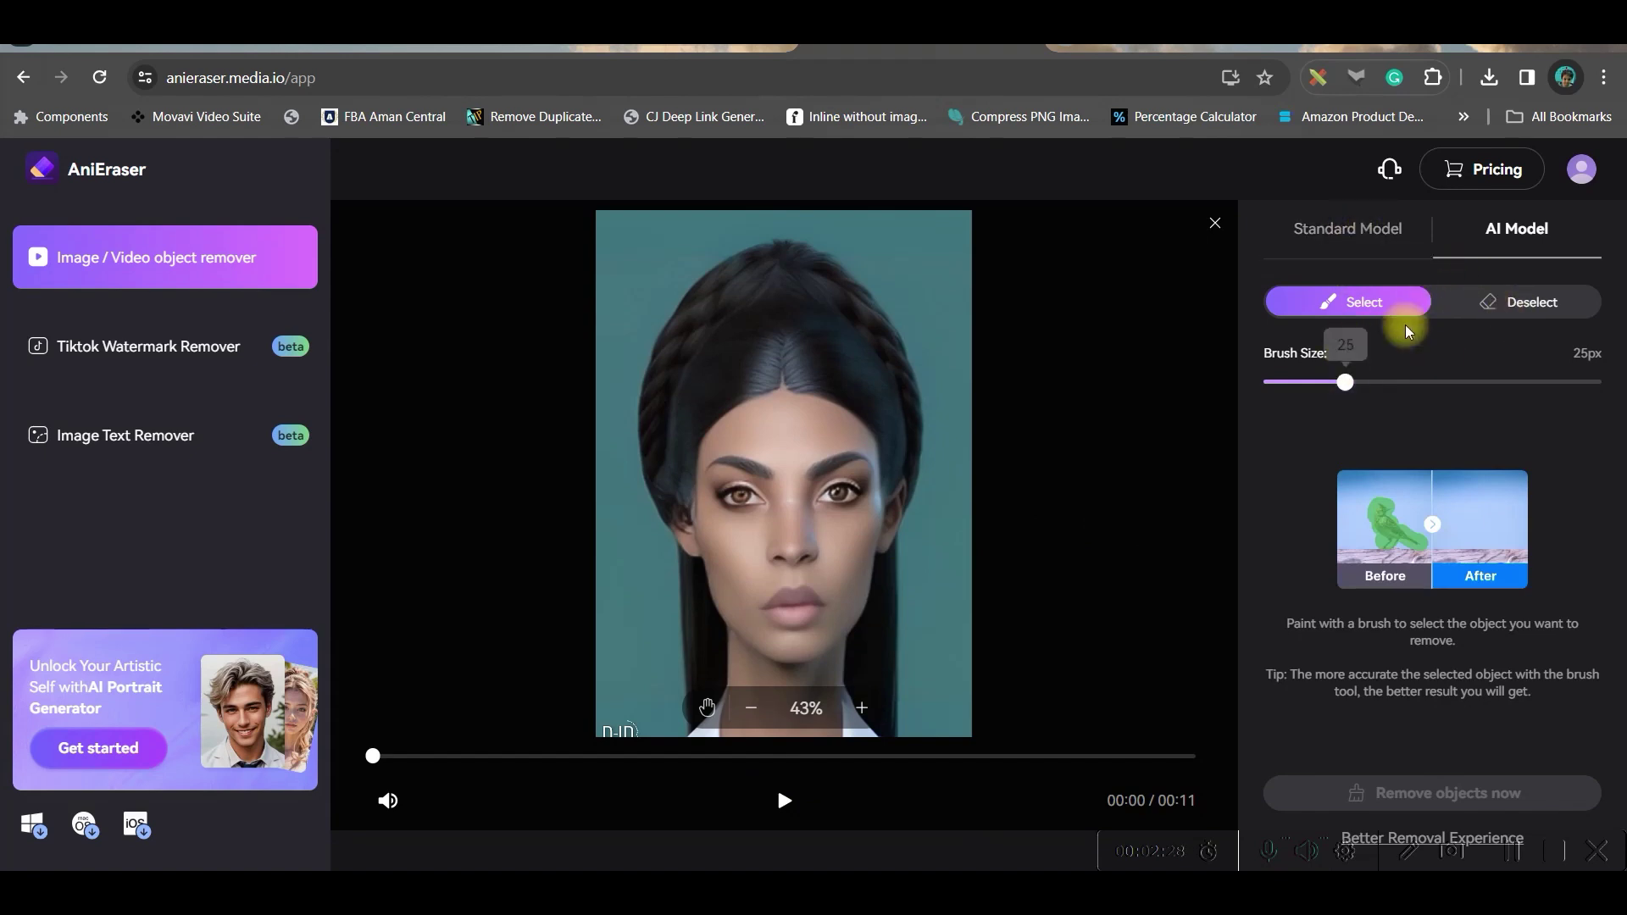
Zoom and pan the video view to bring the bottom-left D-ID logo into focus
{"action": "scroll", "coordinate": [1087, 548], "scroll_direction": "down", "scroll_amount": 2}
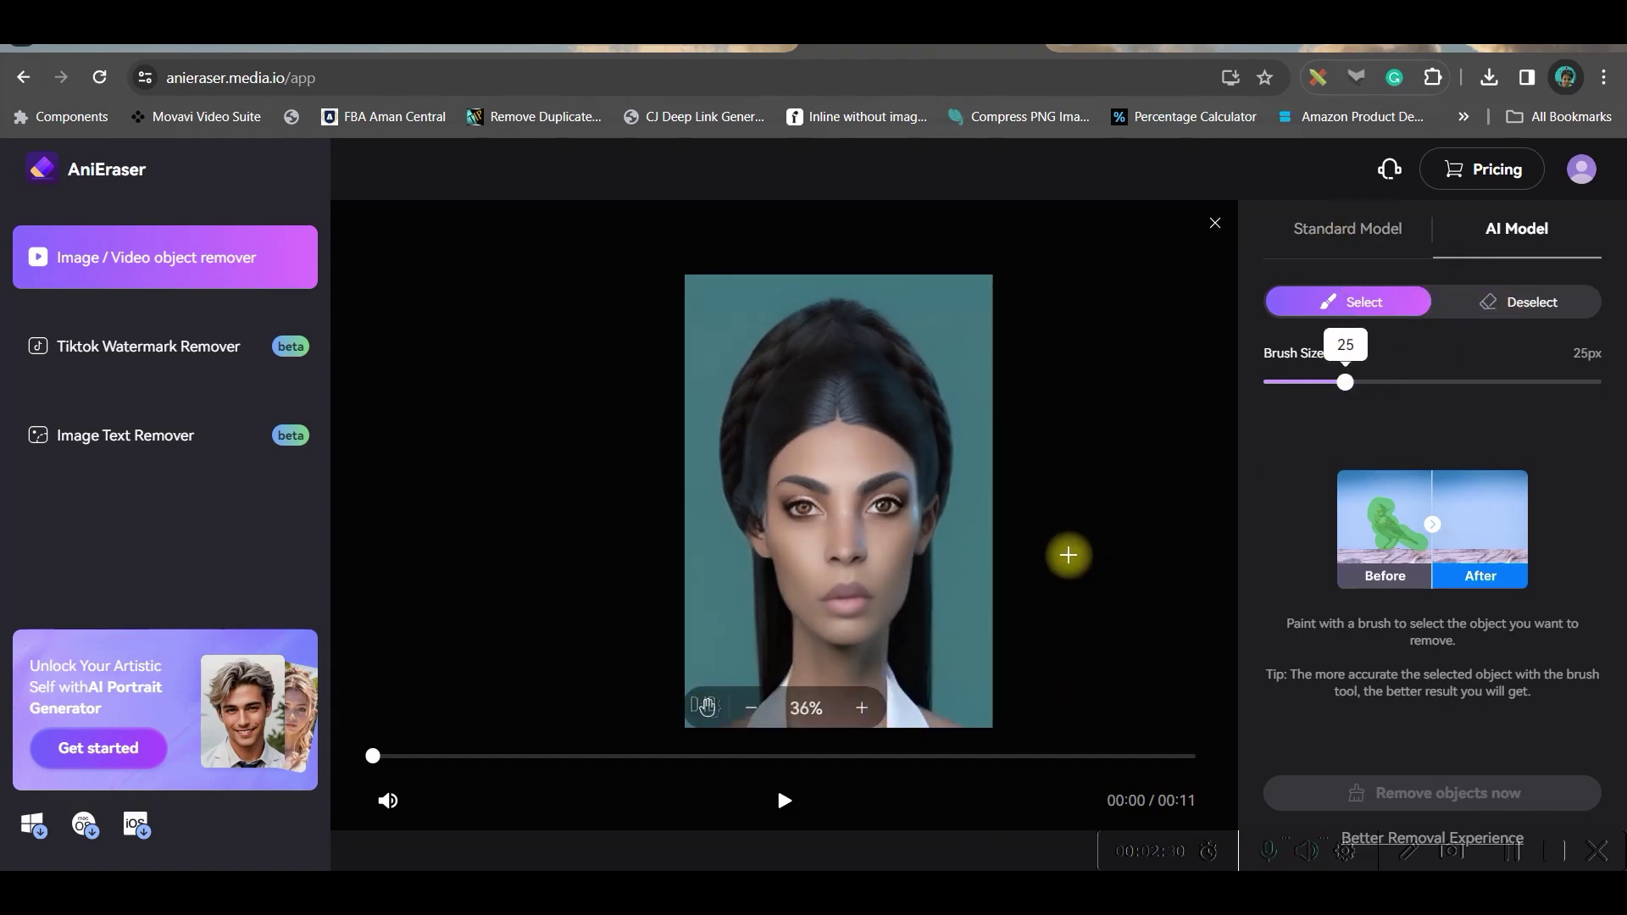
{"action": "left_click", "coordinate": [707, 707]}
{"action": "left_click_drag", "start_coordinate": [821, 585], "coordinate": [1038, 589]}
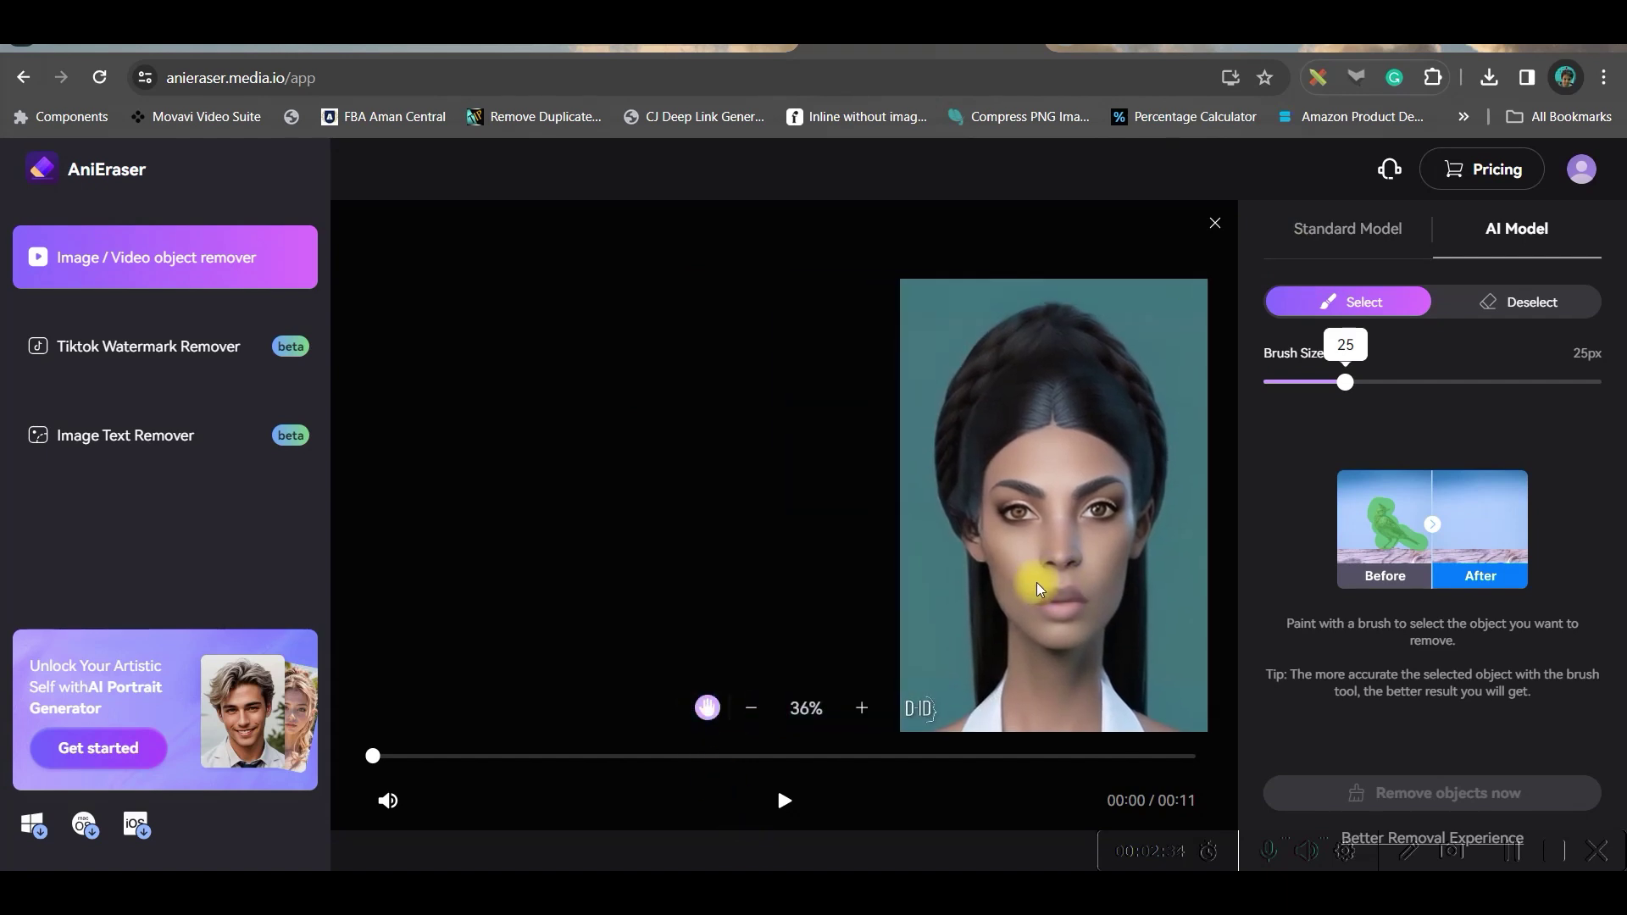
{"action": "left_click", "coordinate": [861, 708]}
{"action": "left_click", "coordinate": [864, 711]}
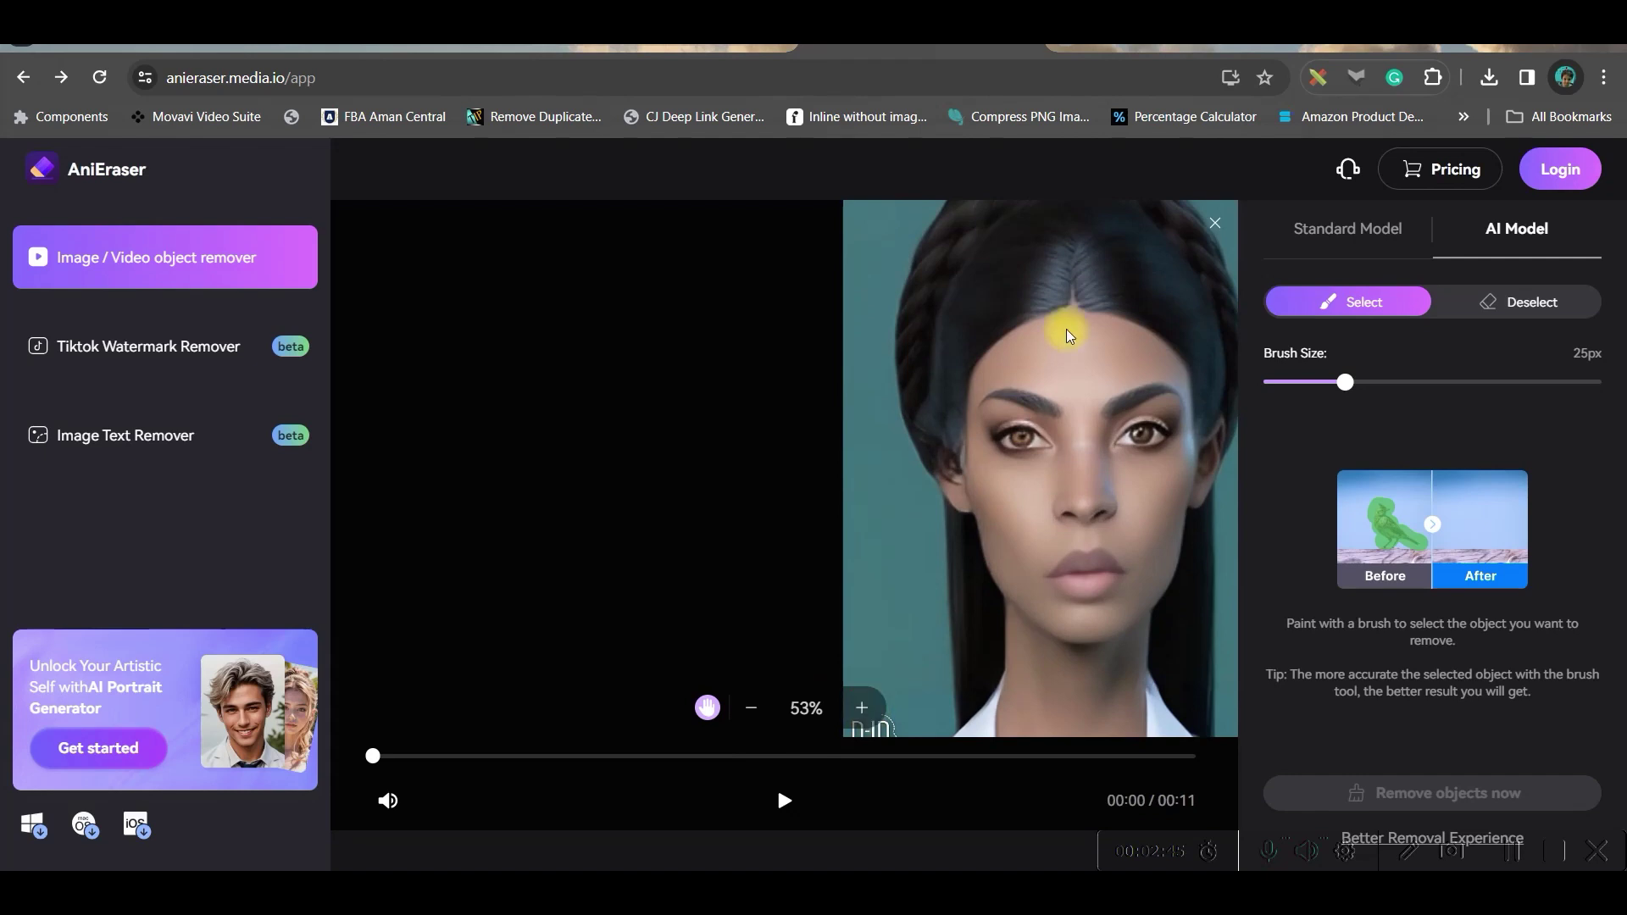
{"action": "left_click_drag", "start_coordinate": [1064, 327], "coordinate": [1042, 217]}
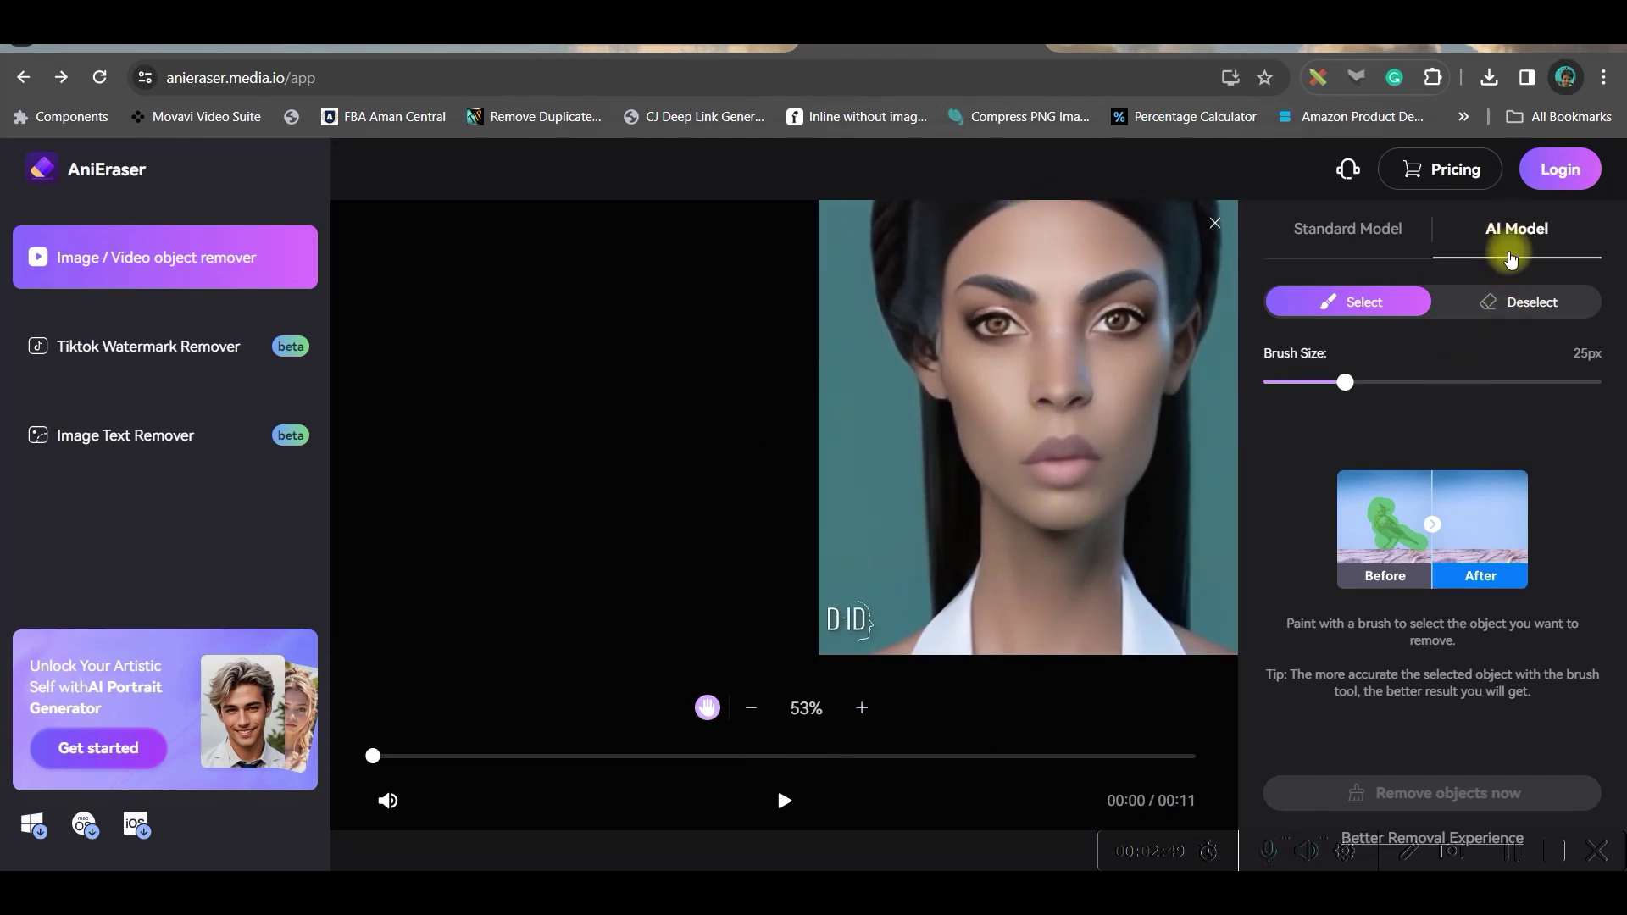
Paint over the D-ID logo with a 38px brush and start the removal after logging in
{"action": "left_click_drag", "start_coordinate": [1354, 385], "coordinate": [1389, 382]}
{"action": "left_click_drag", "start_coordinate": [864, 607], "coordinate": [844, 603]}
{"action": "left_click", "coordinate": [708, 708]}
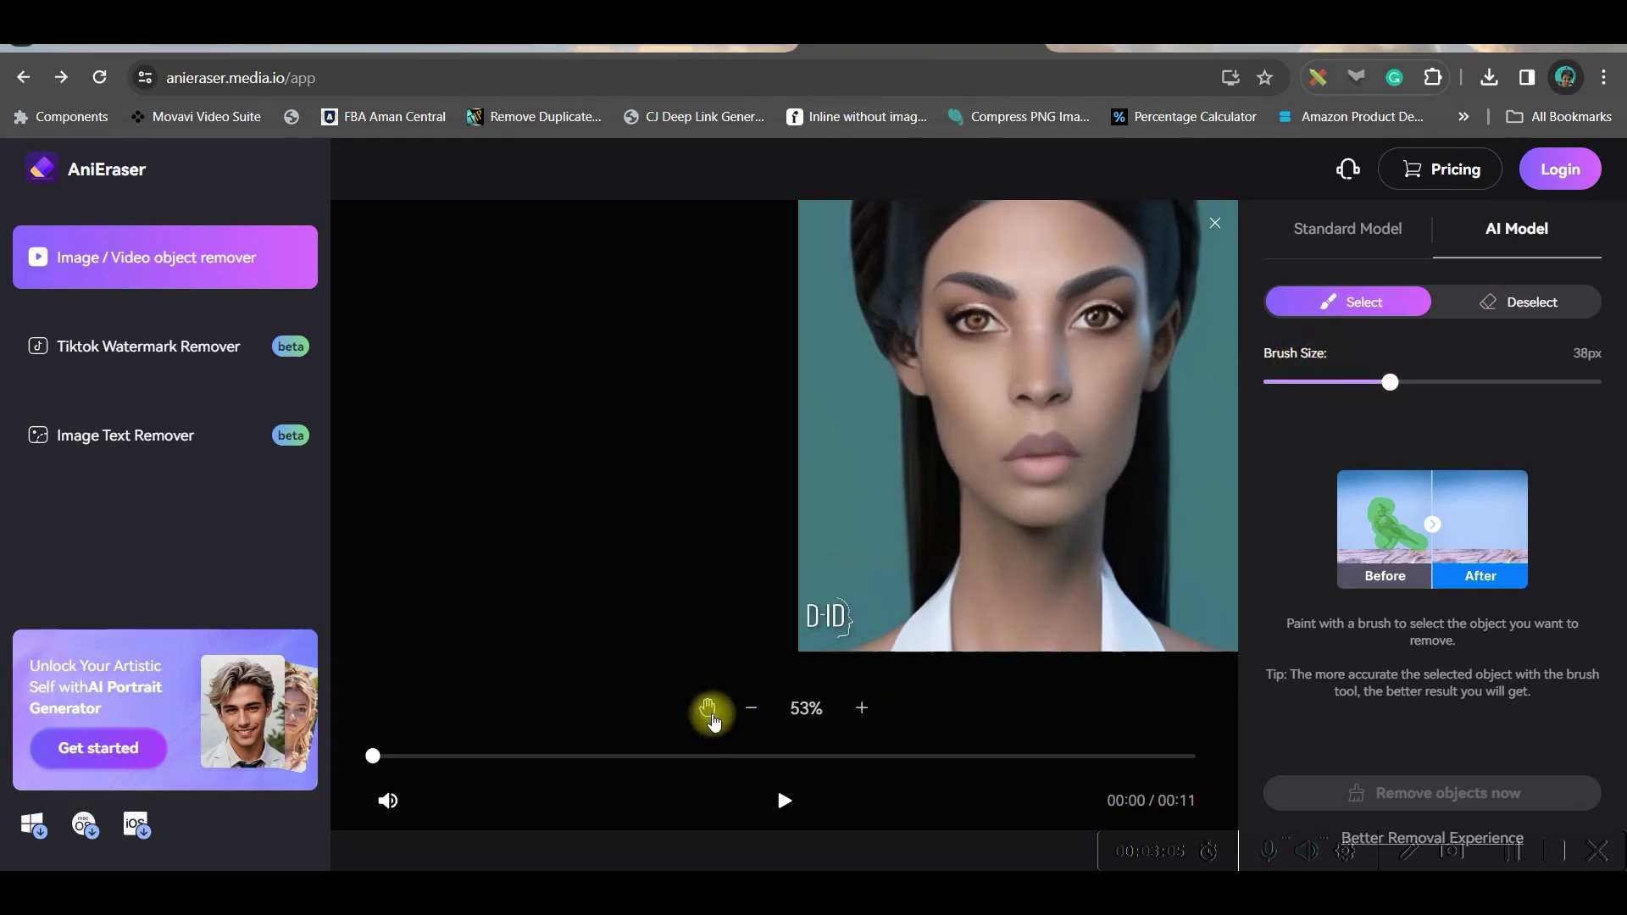
{"action": "mouse_move", "coordinate": [811, 603]}
{"action": "left_mouse_down"}
{"action": "mouse_move", "coordinate": [810, 632]}
{"action": "mouse_move", "coordinate": [860, 608]}
{"action": "left_mouse_up"}
{"action": "left_click", "coordinate": [1382, 794]}
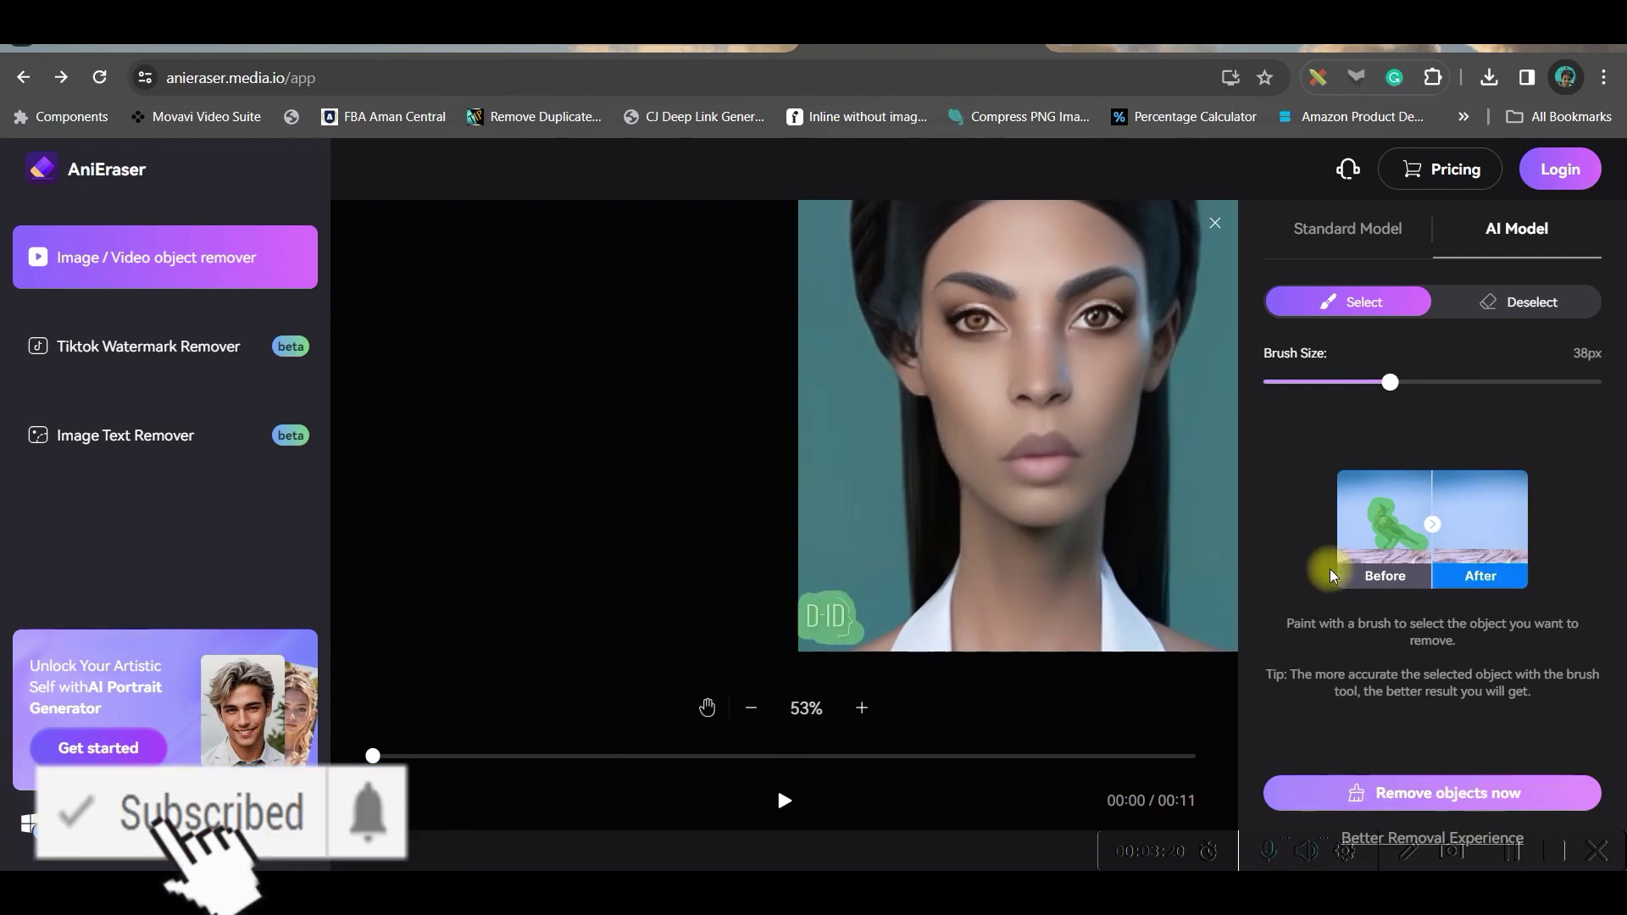
{"action": "left_click", "coordinate": [1430, 795]}
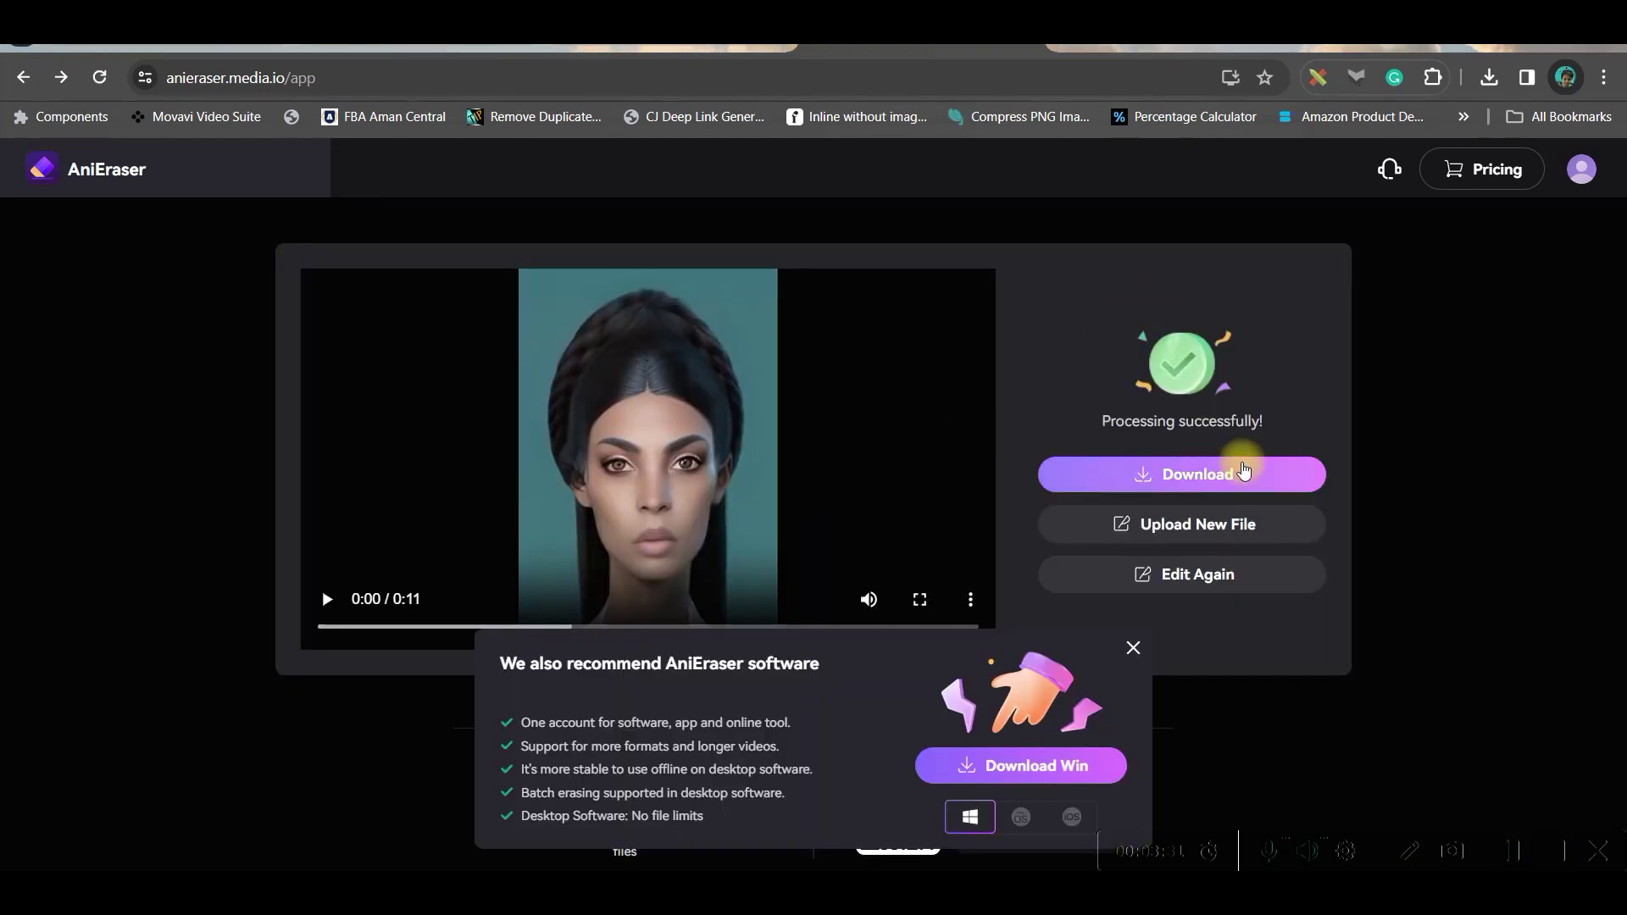
Download the AniEraser-processed video once processing finishes
{"action": "left_click", "coordinate": [1244, 470]}
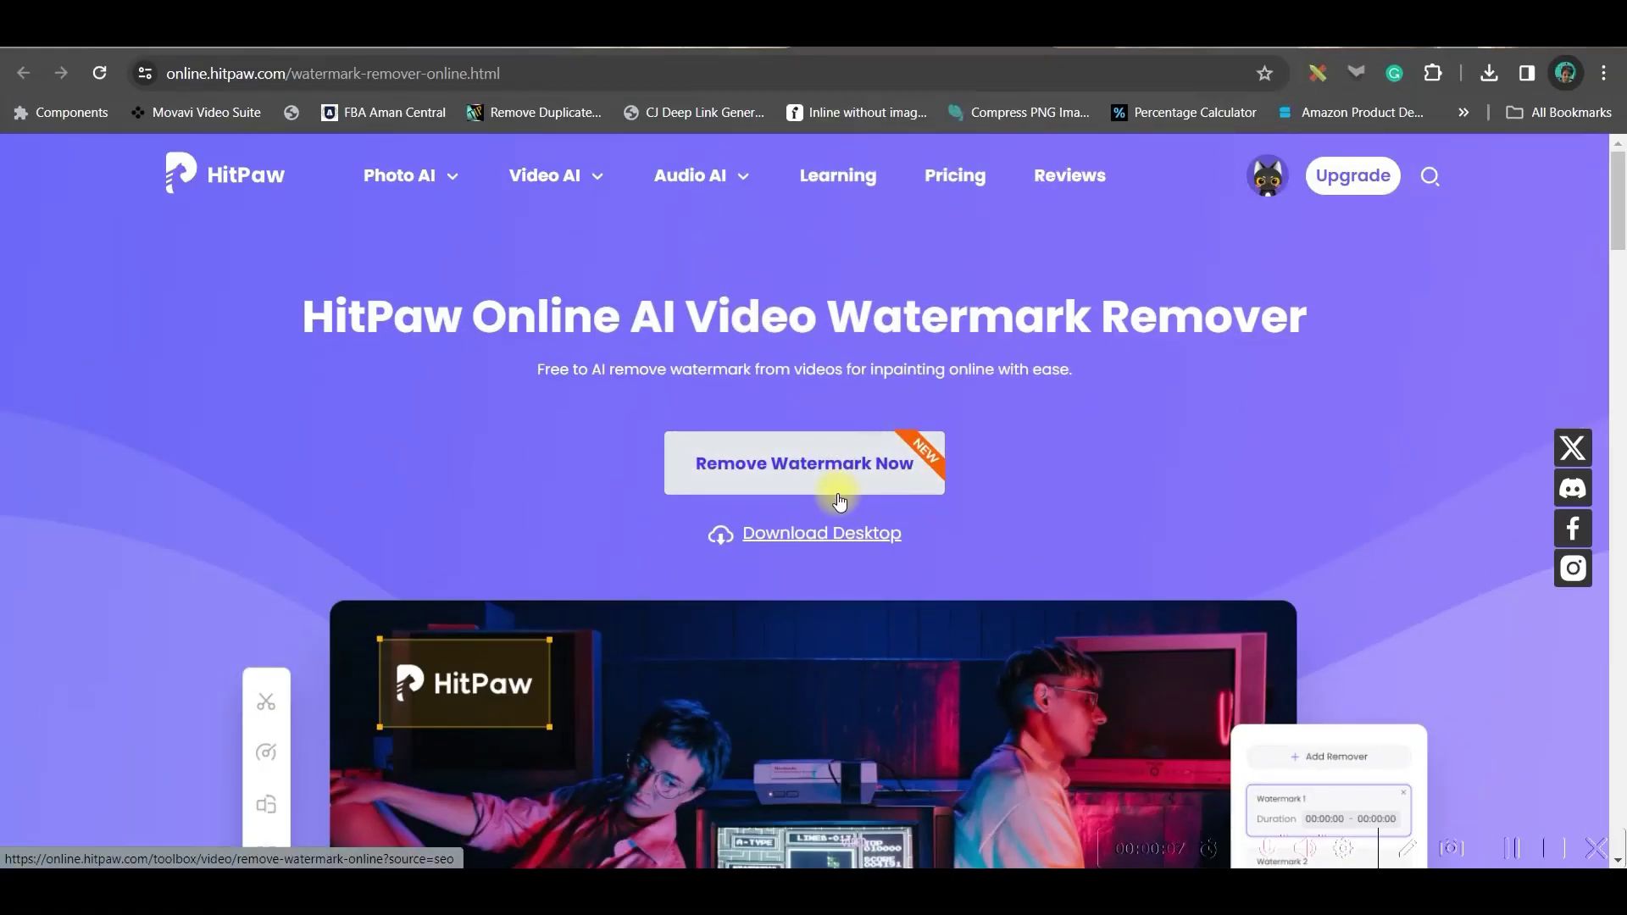
Load the video into HitPaw, place the Watermark 1 box on the D-ID logo, export and download
{"action": "left_click", "coordinate": [820, 469]}
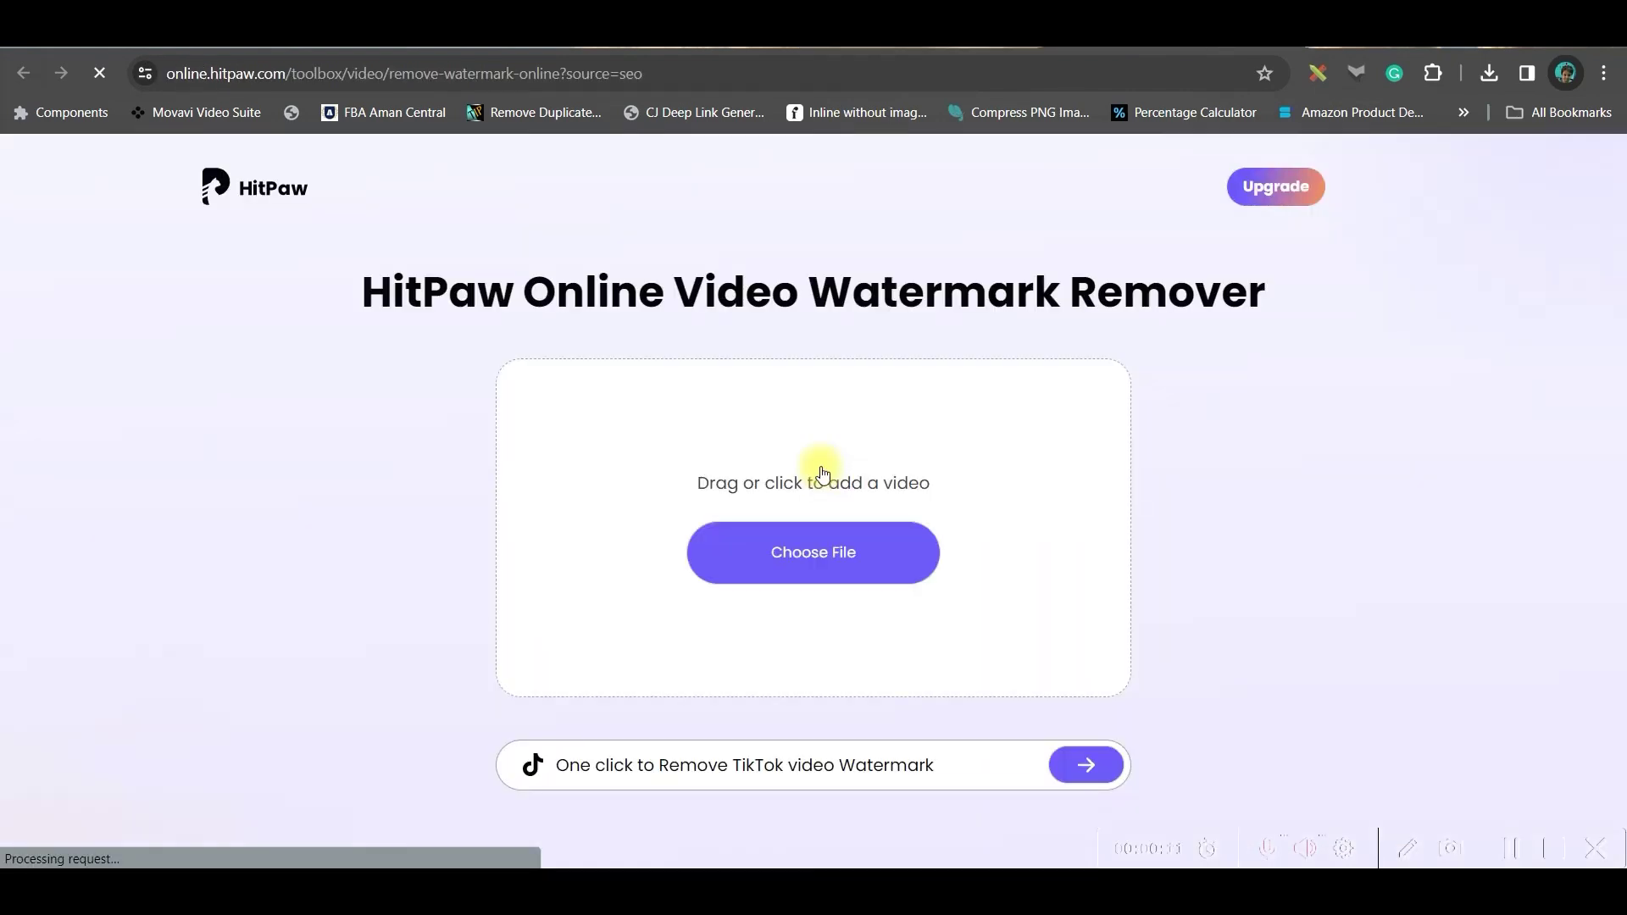
{"action": "left_click", "coordinate": [848, 555]}
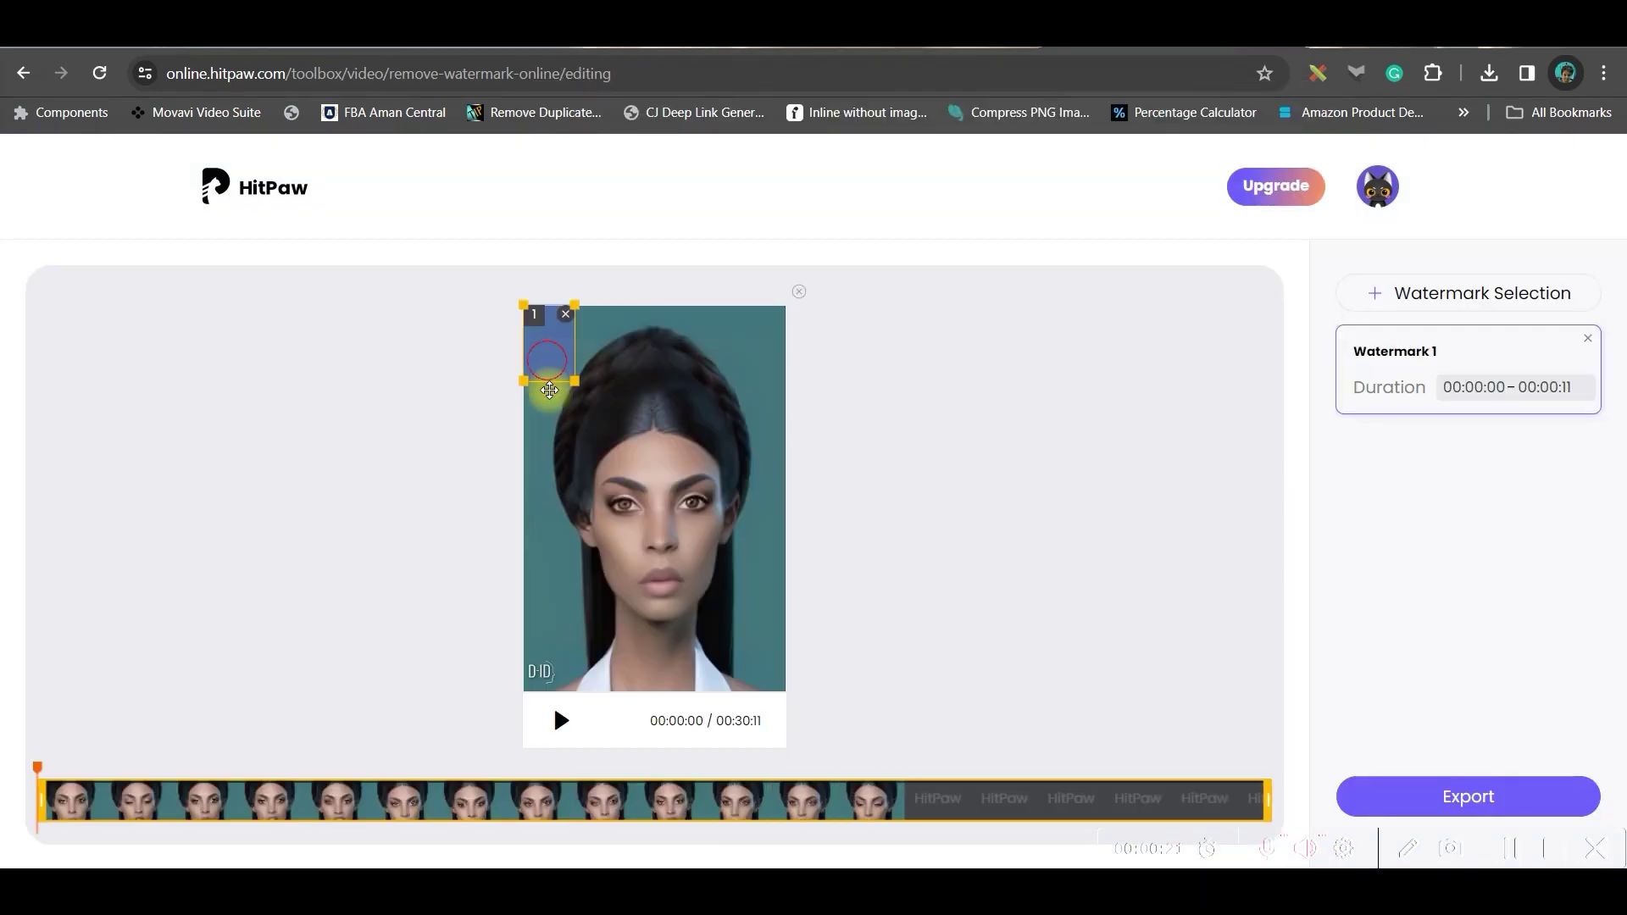
{"action": "left_click_drag", "start_coordinate": [549, 390], "coordinate": [561, 646]}
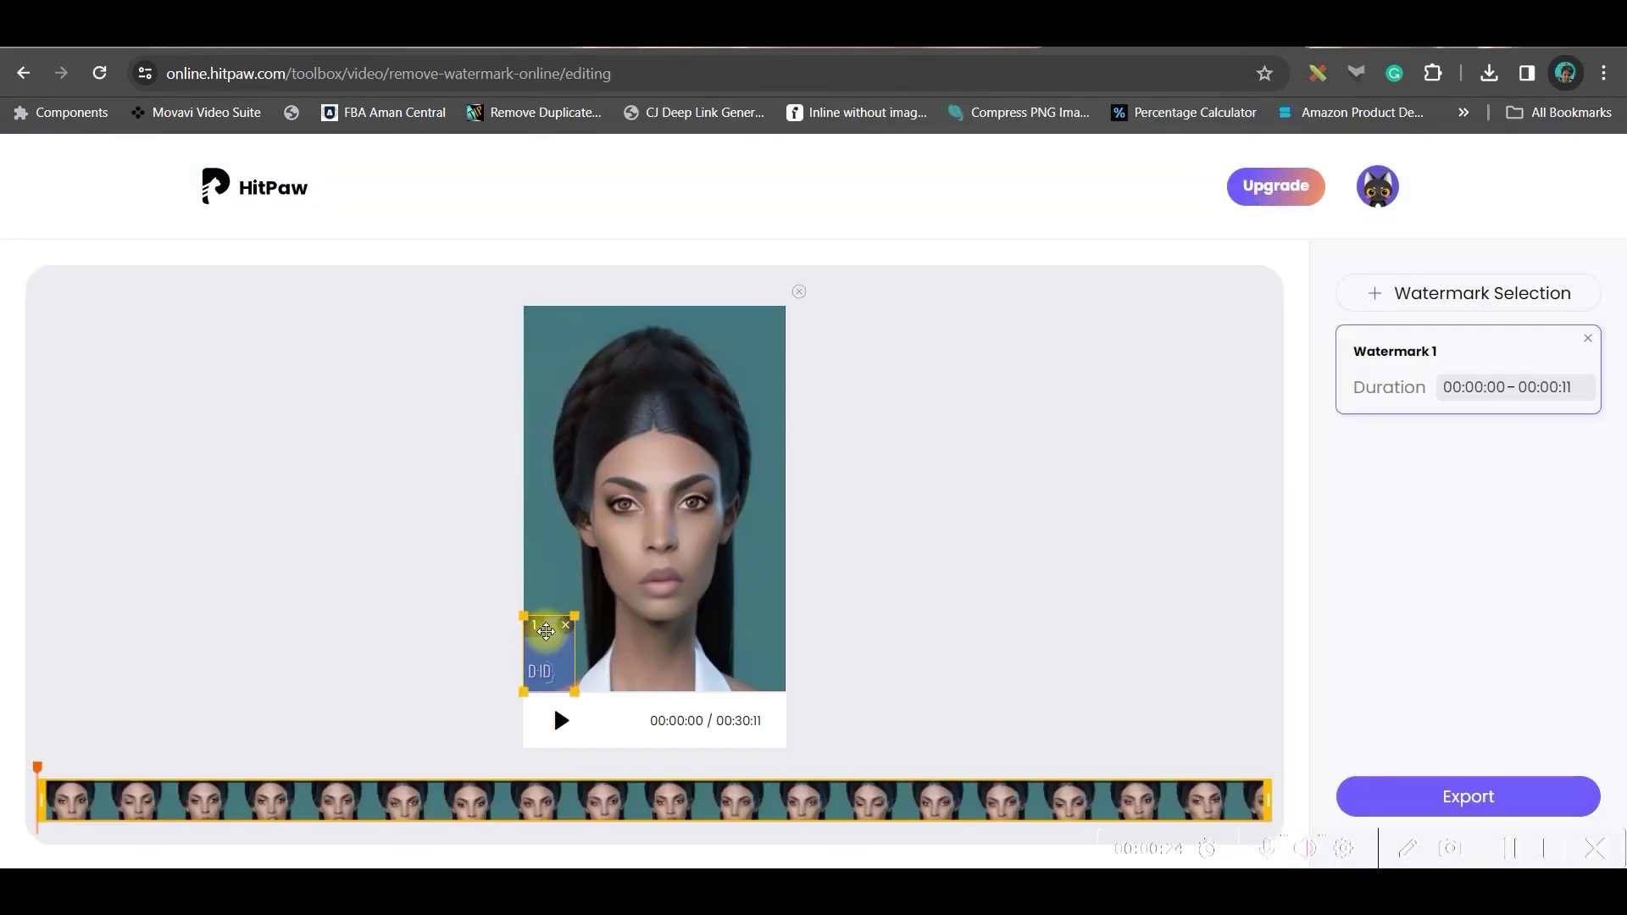
{"action": "left_click", "coordinate": [1489, 798]}
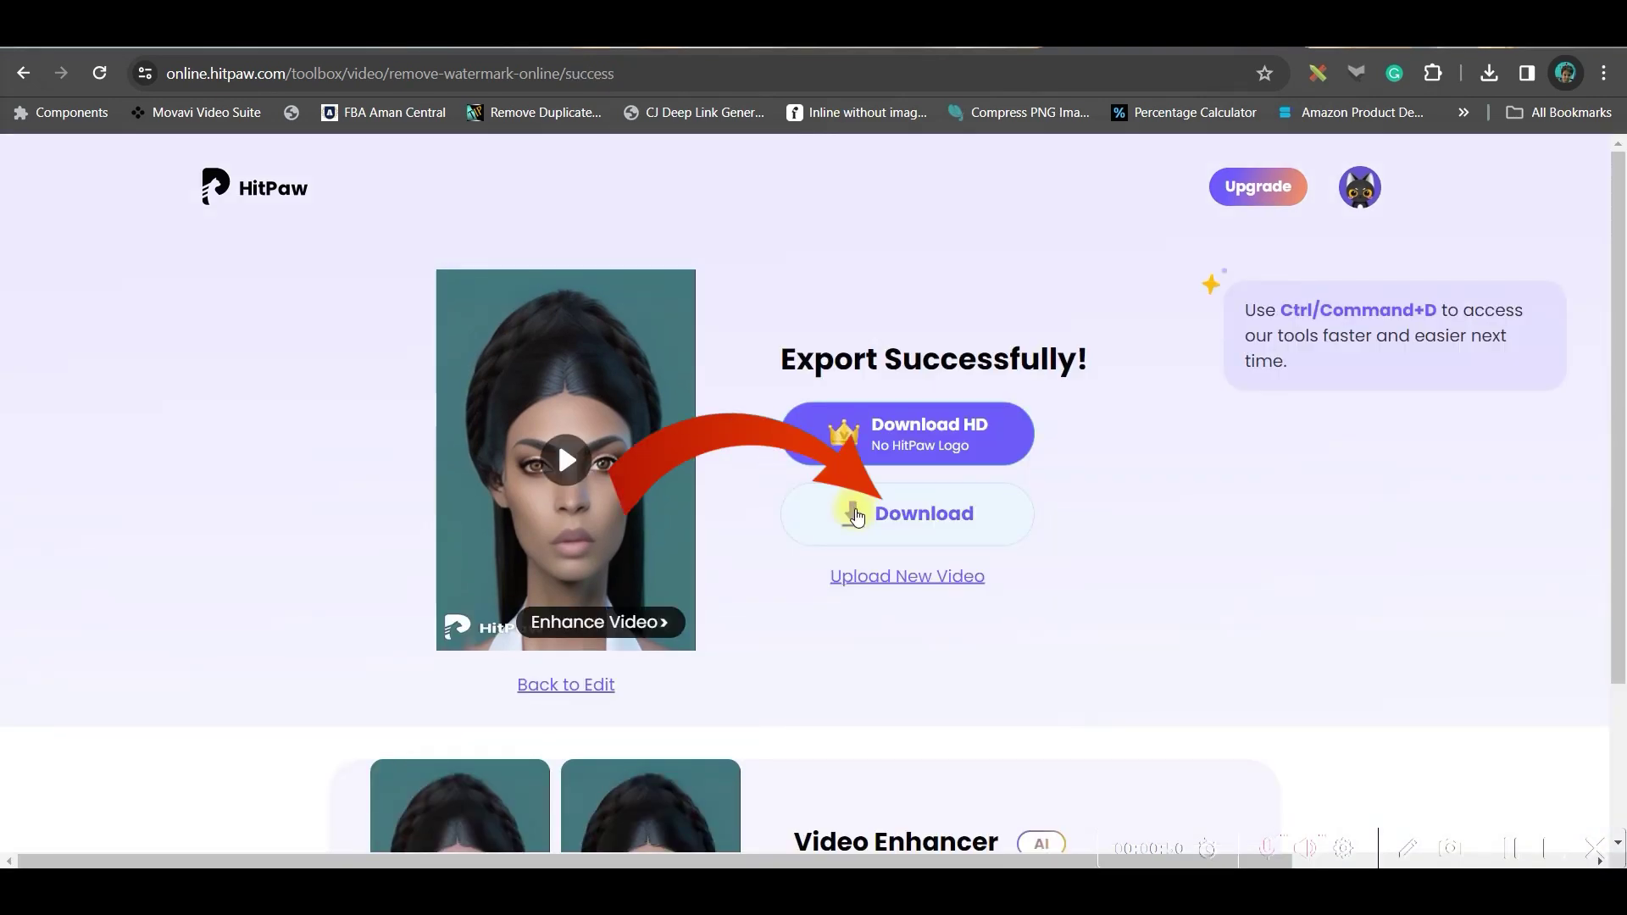
{"action": "left_click", "coordinate": [920, 520]}
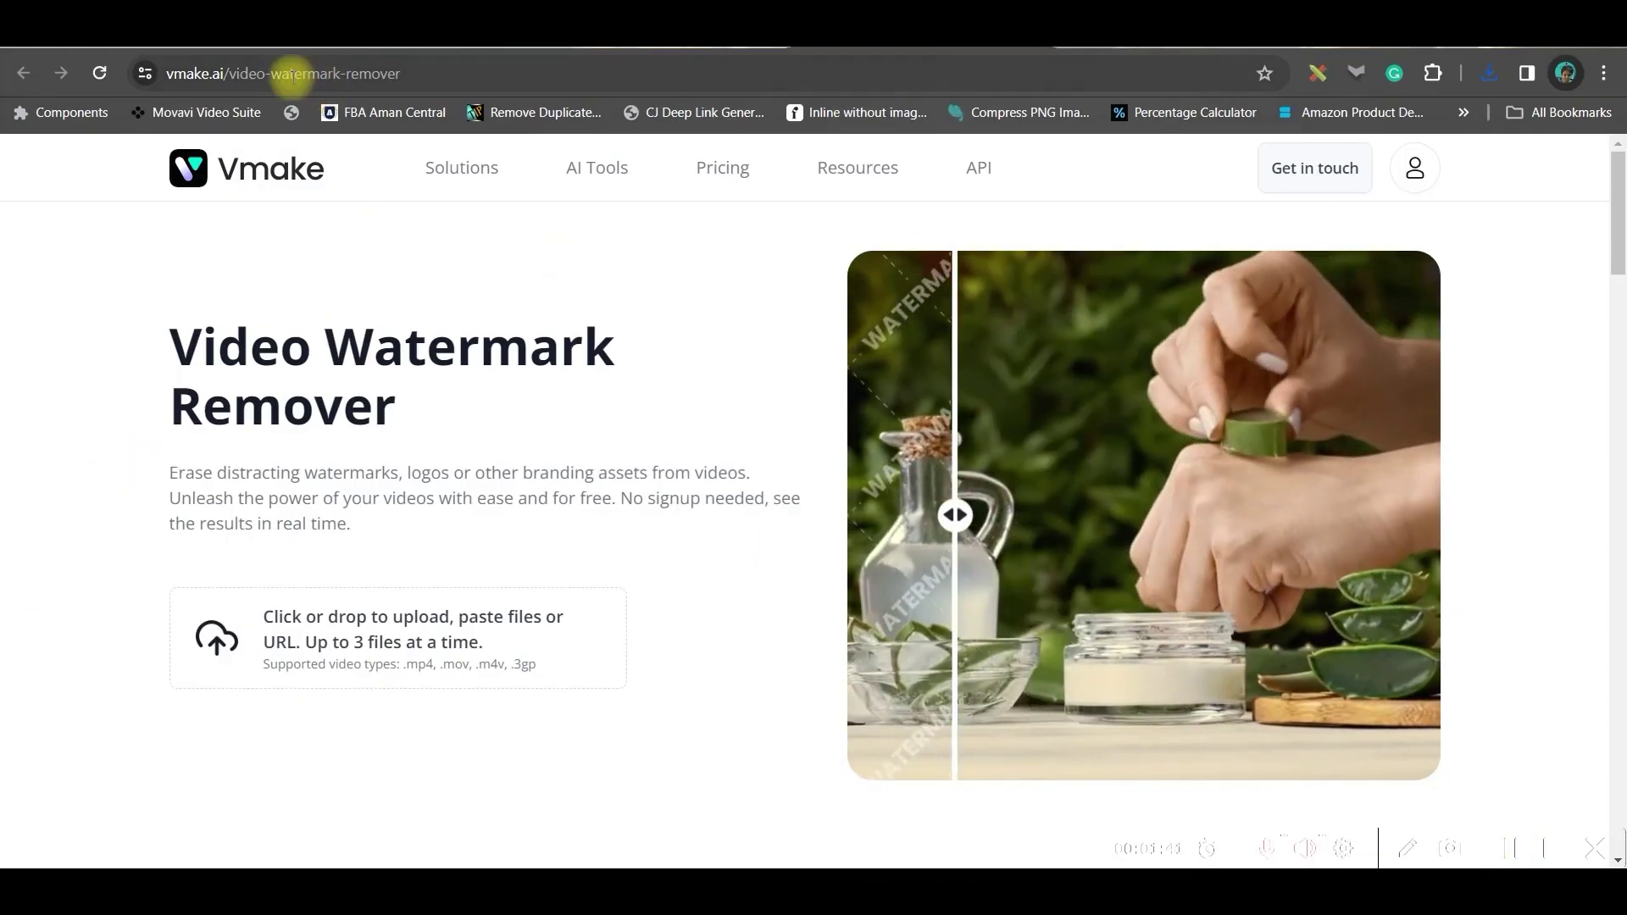
Upload the portrait video to Vmake and view its original and watermark-removed previews
{"action": "left_click", "coordinate": [362, 613]}
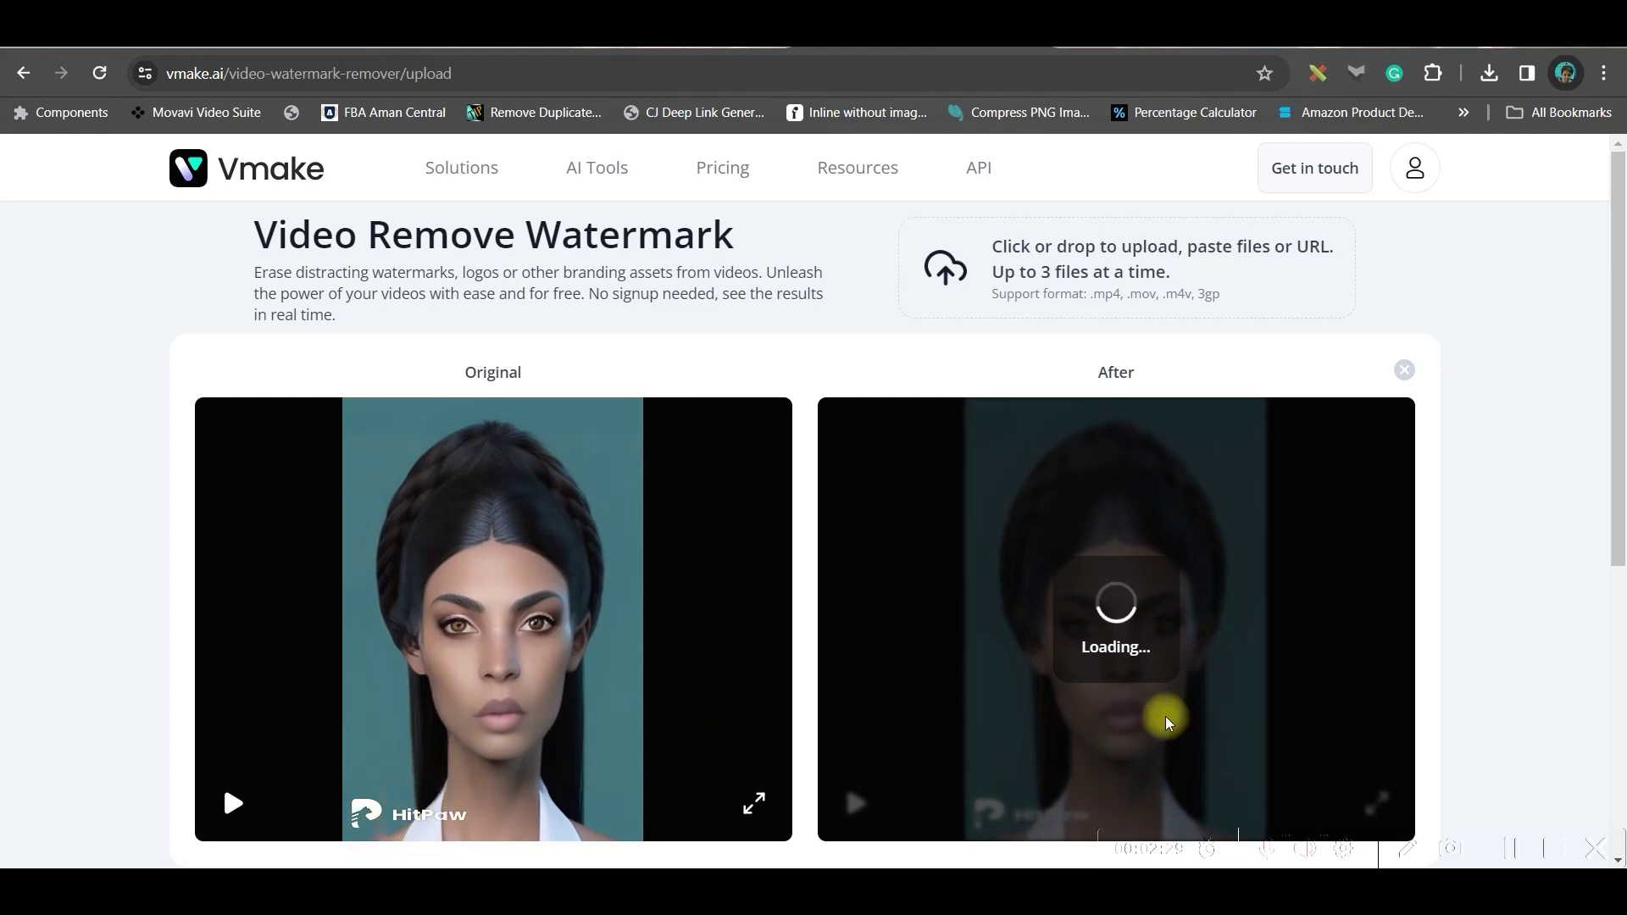
{"action": "scroll", "coordinate": [1324, 681], "scroll_direction": "down", "scroll_amount": 1}
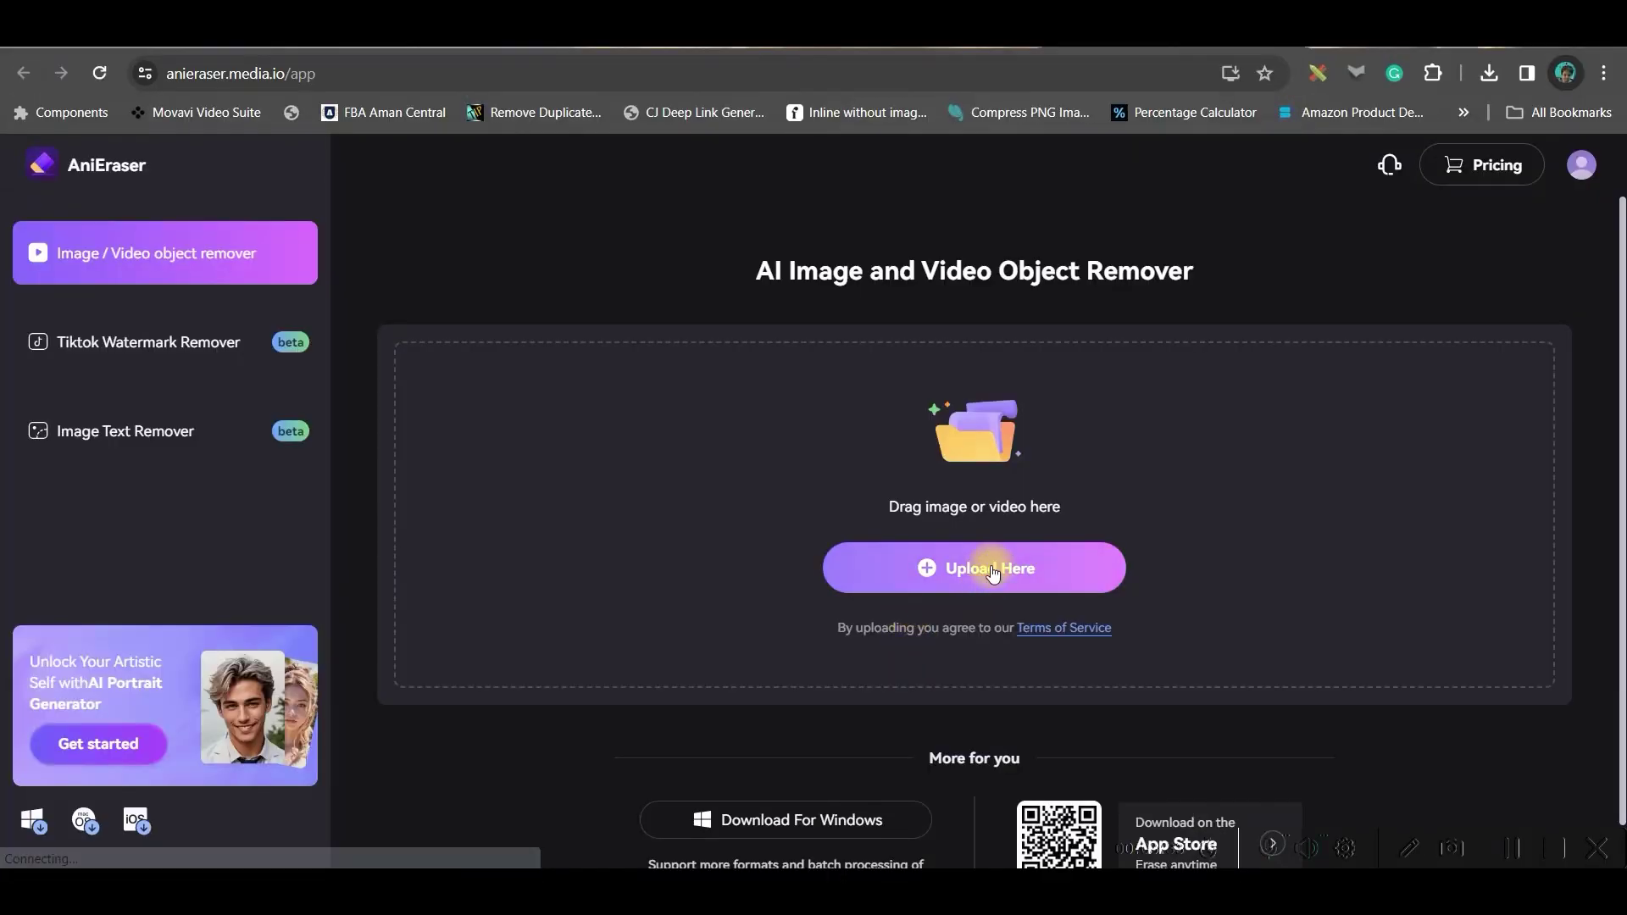
Upload New creative video.mp4 to AniEraser's object remover
{"action": "left_click", "coordinate": [993, 566]}
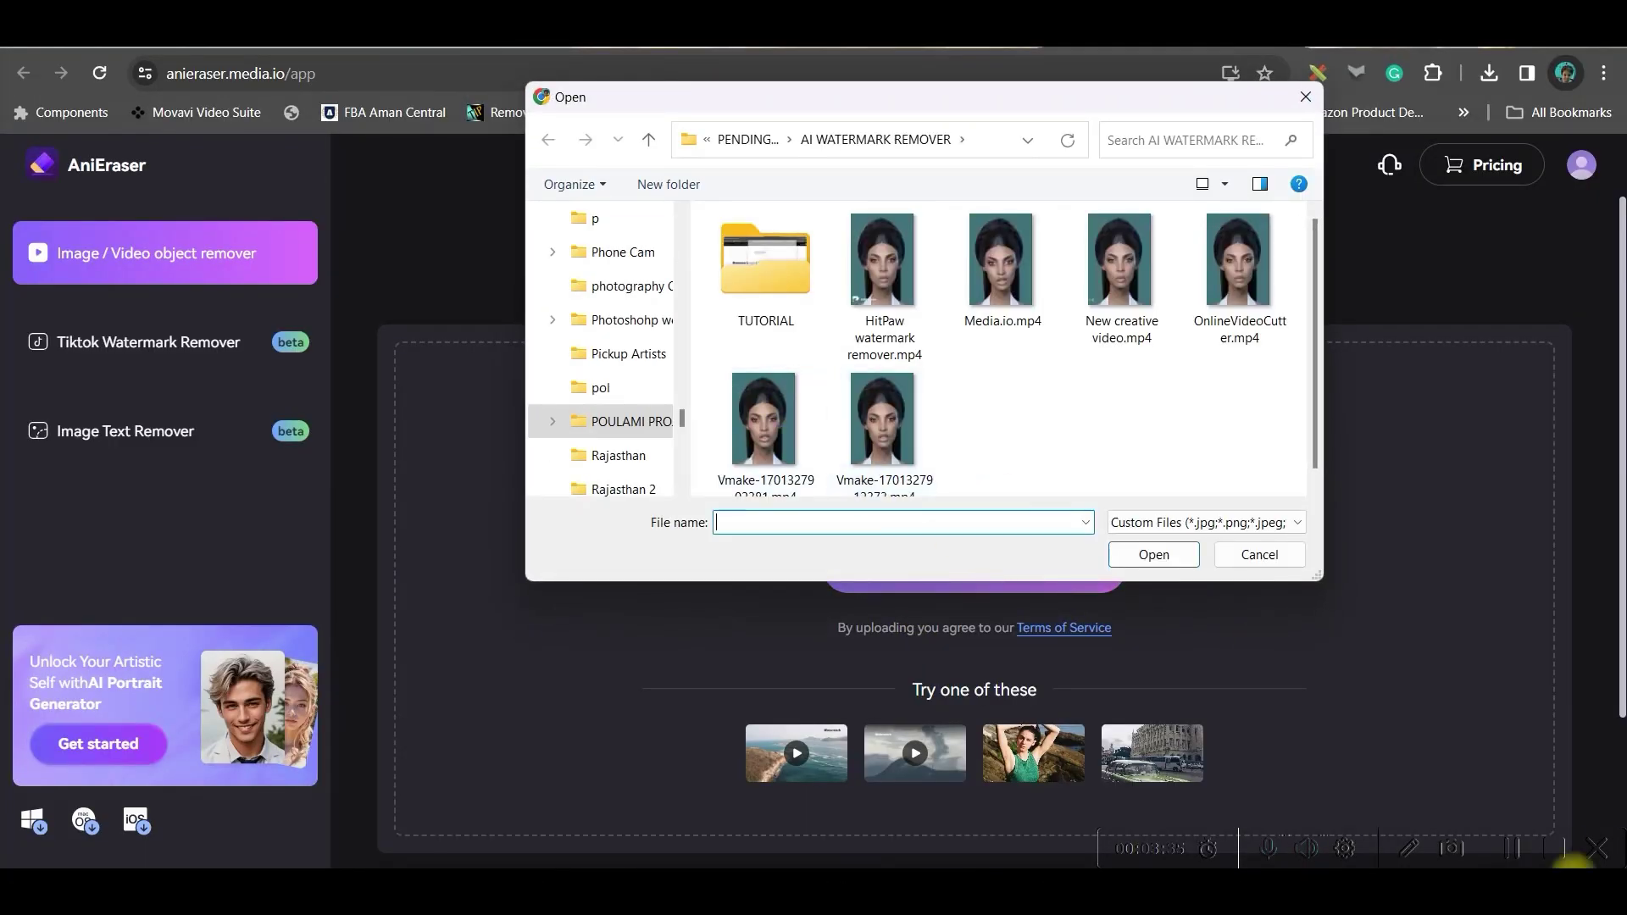
{"action": "left_click", "coordinate": [1509, 849]}
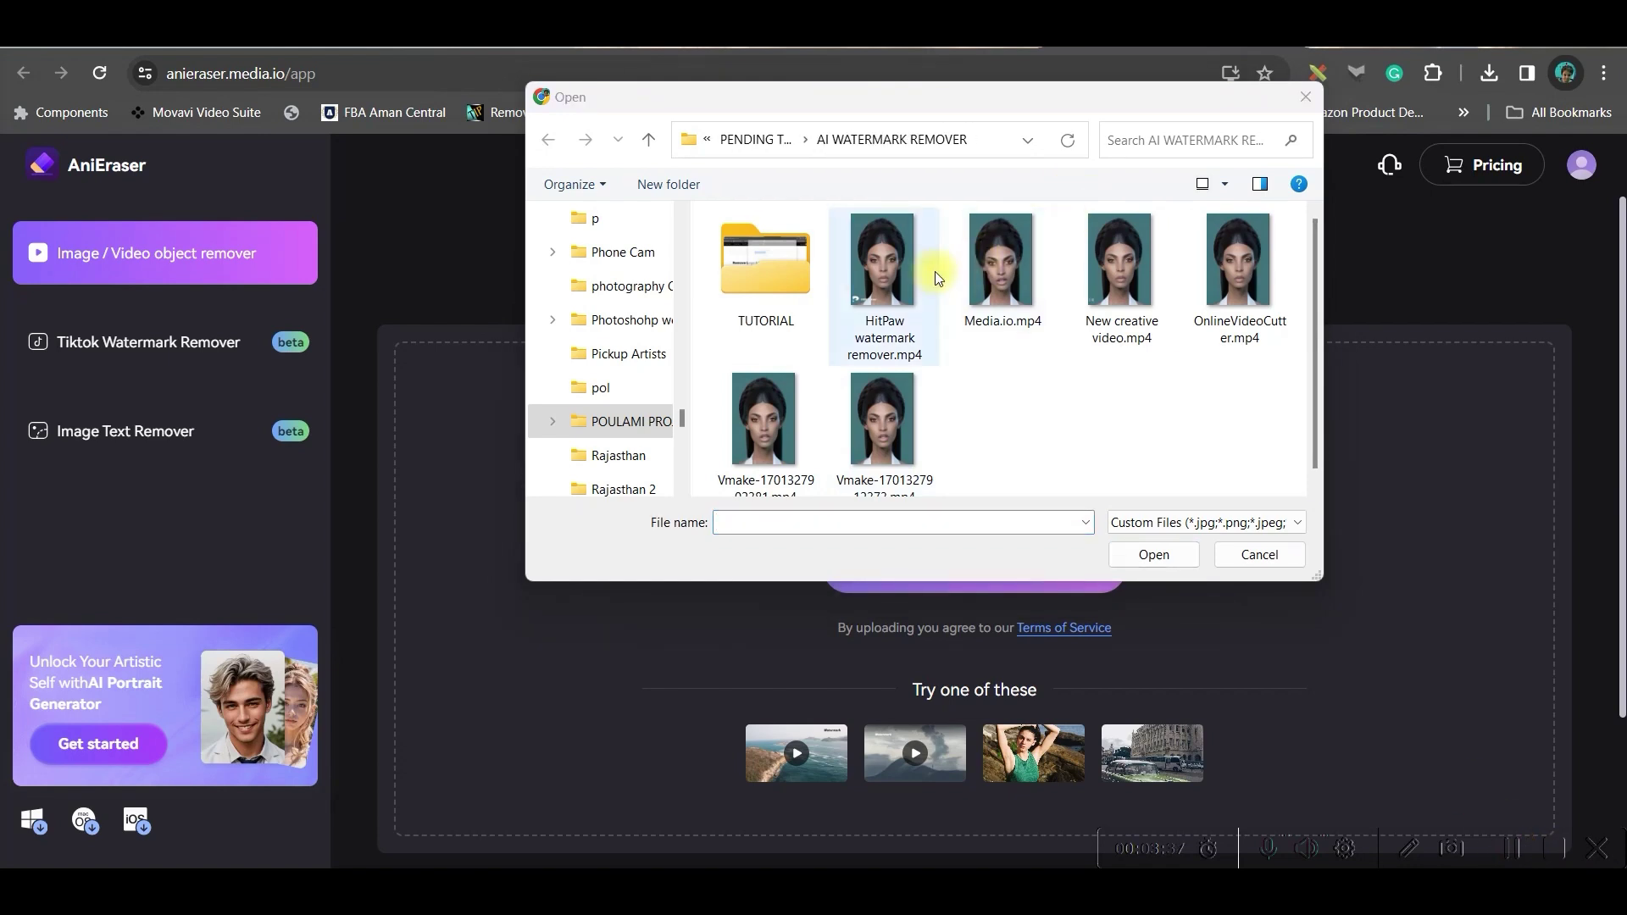
{"action": "left_click", "coordinate": [1127, 271]}
{"action": "left_click", "coordinate": [1154, 556]}
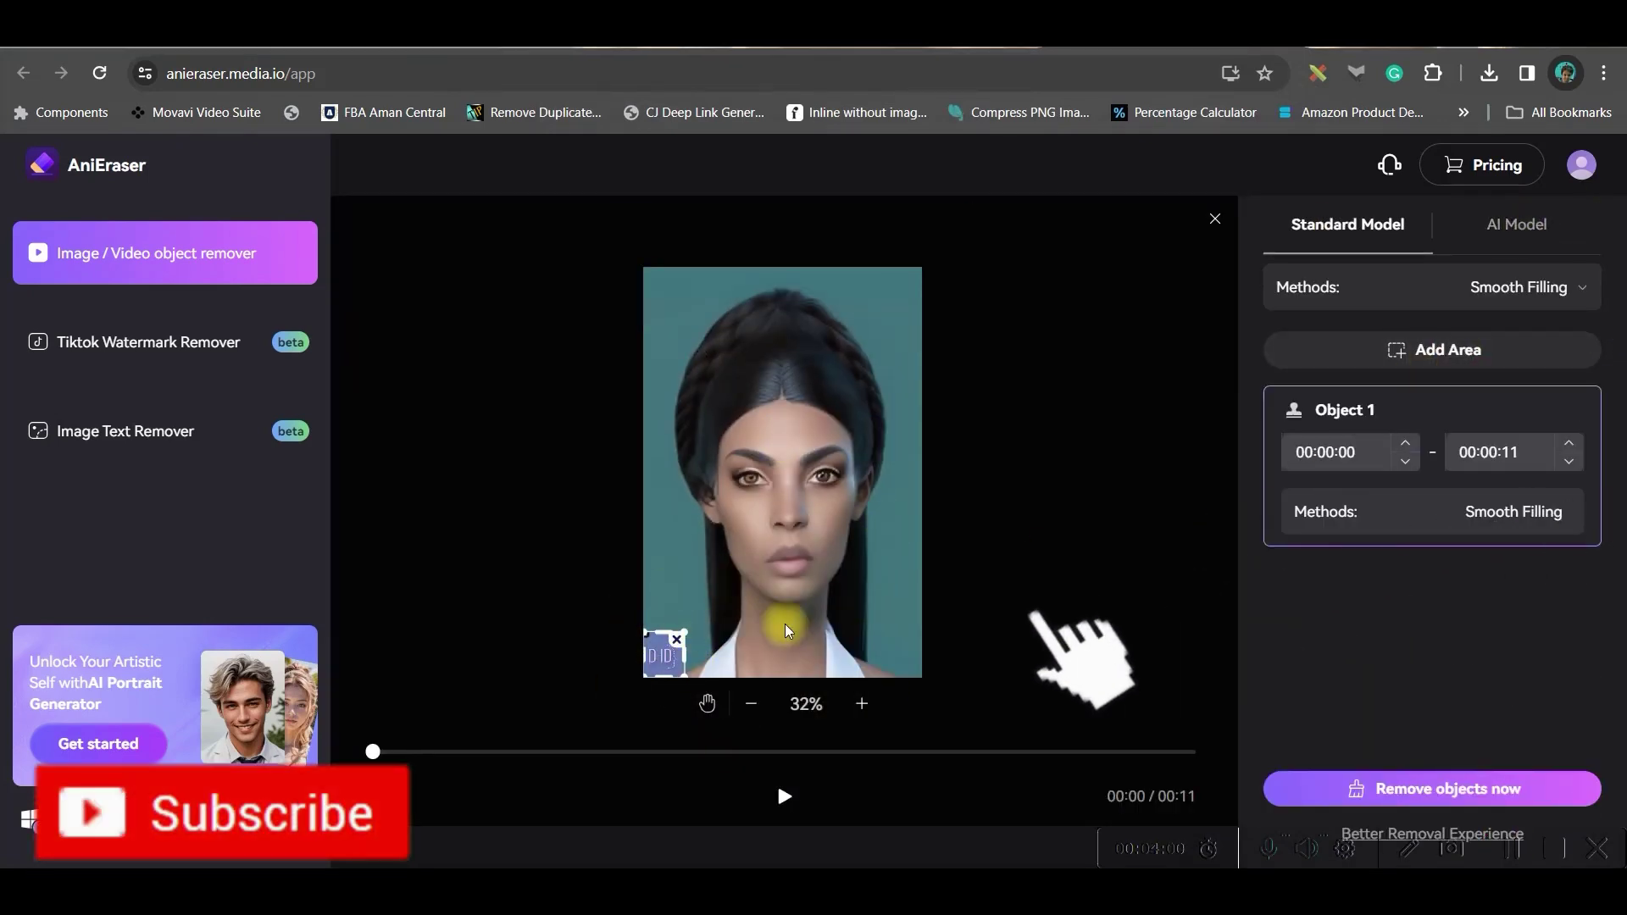
Fit a Smooth Filling removal area tightly over the D ID watermark and start removal
{"action": "left_click", "coordinate": [1581, 286]}
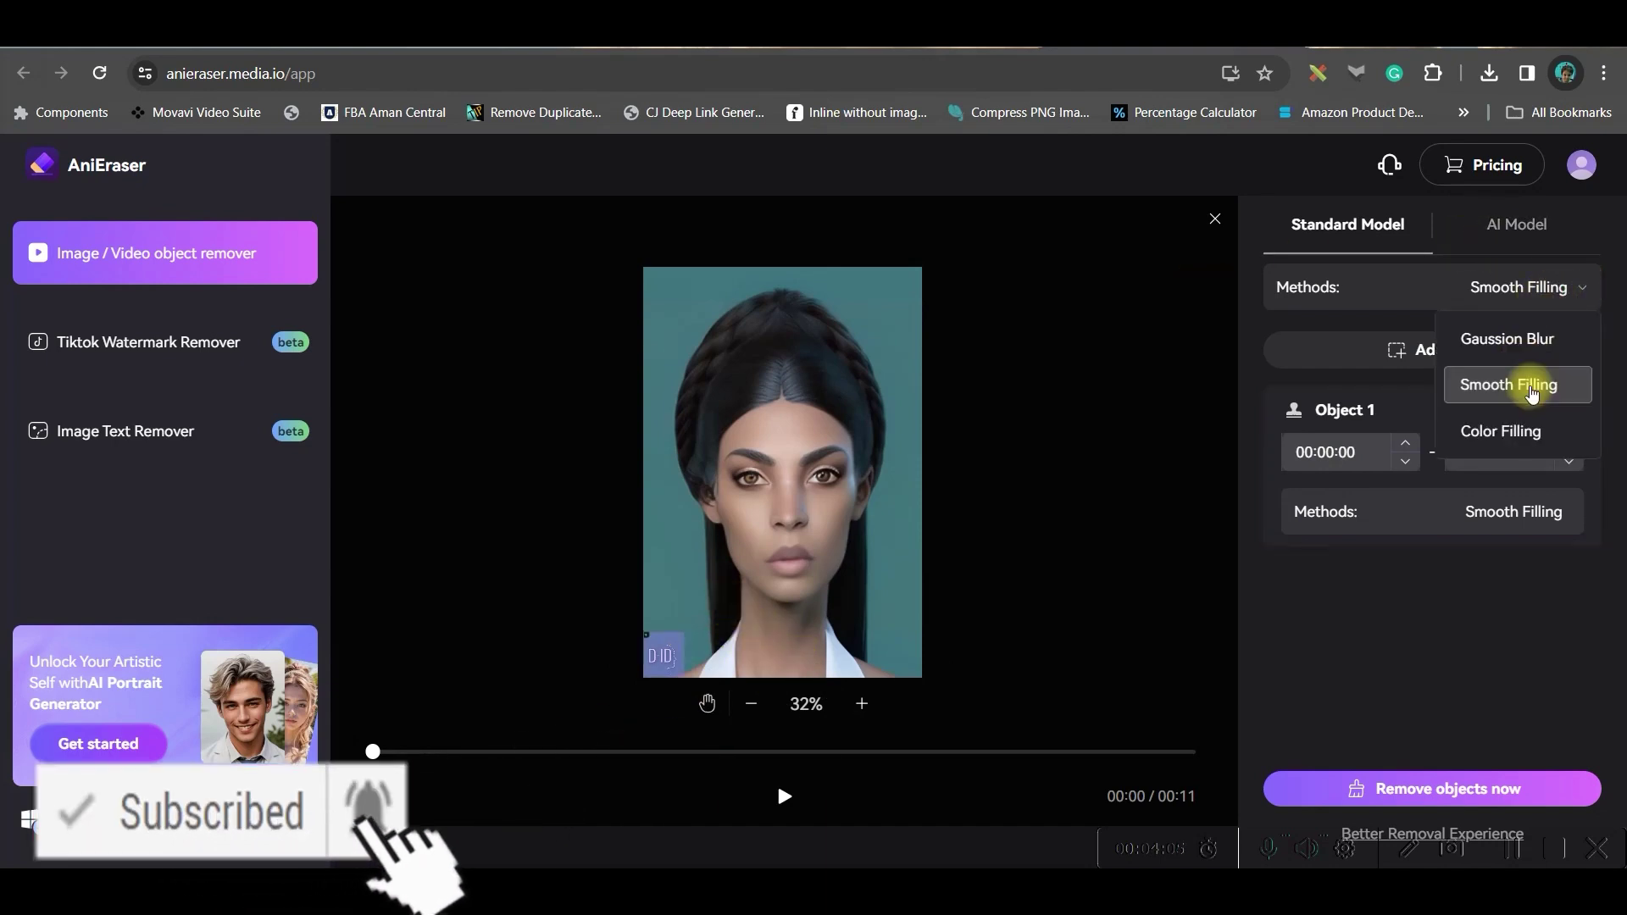
{"action": "left_click", "coordinate": [1528, 385]}
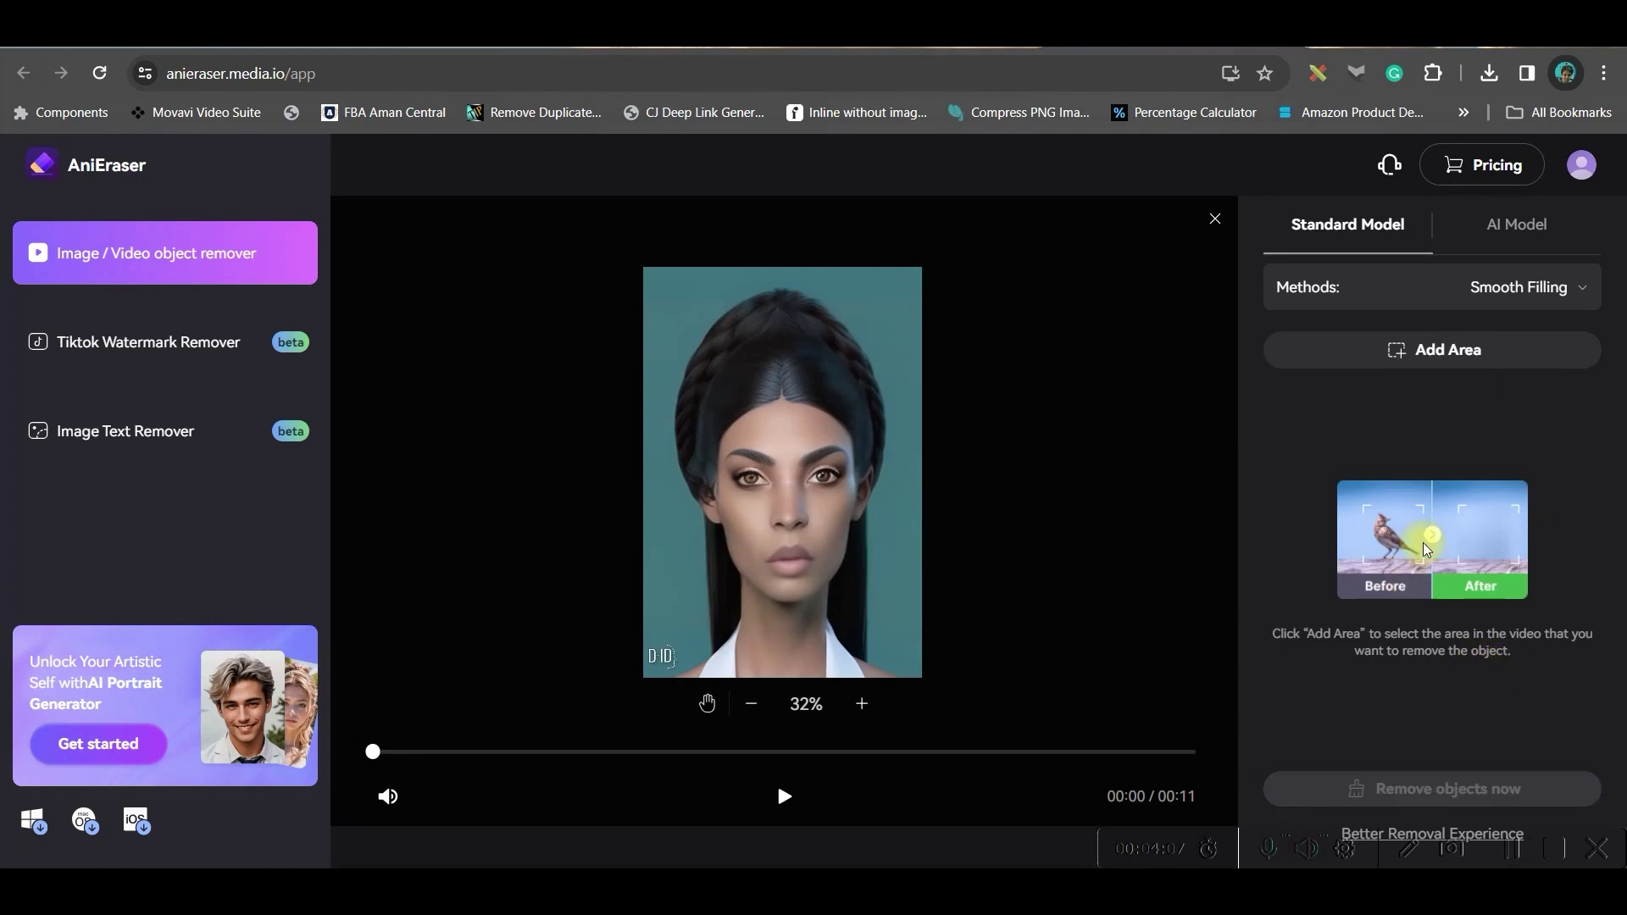
{"action": "left_click", "coordinate": [1432, 349]}
{"action": "left_click_drag", "start_coordinate": [689, 327], "coordinate": [630, 644]}
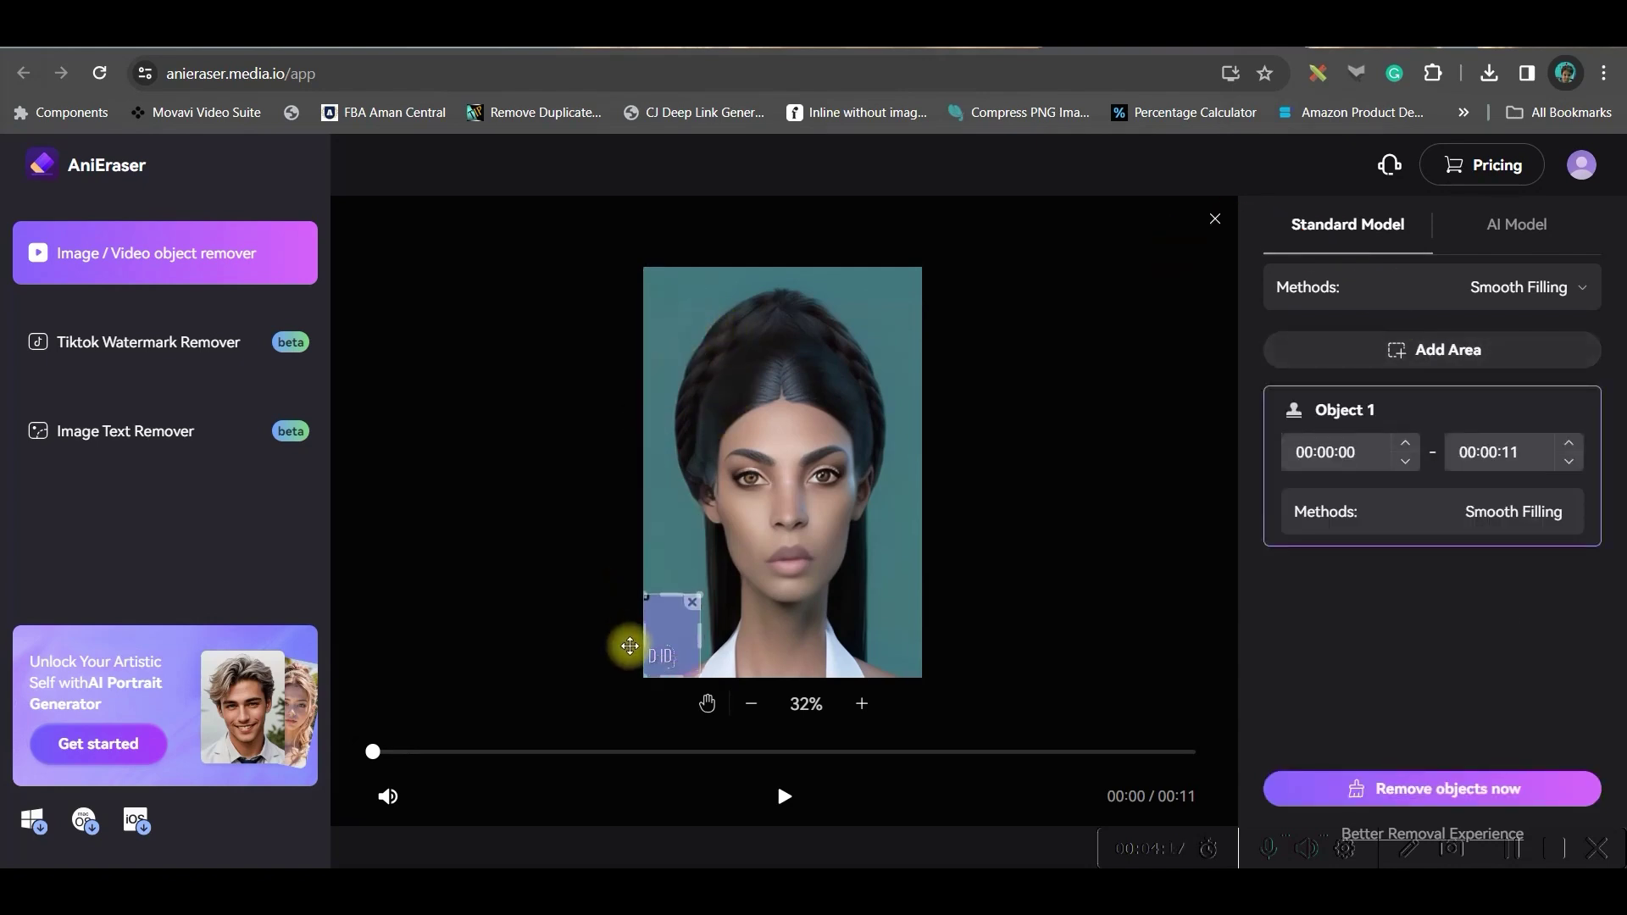
{"action": "left_click_drag", "start_coordinate": [671, 592], "coordinate": [683, 654]}
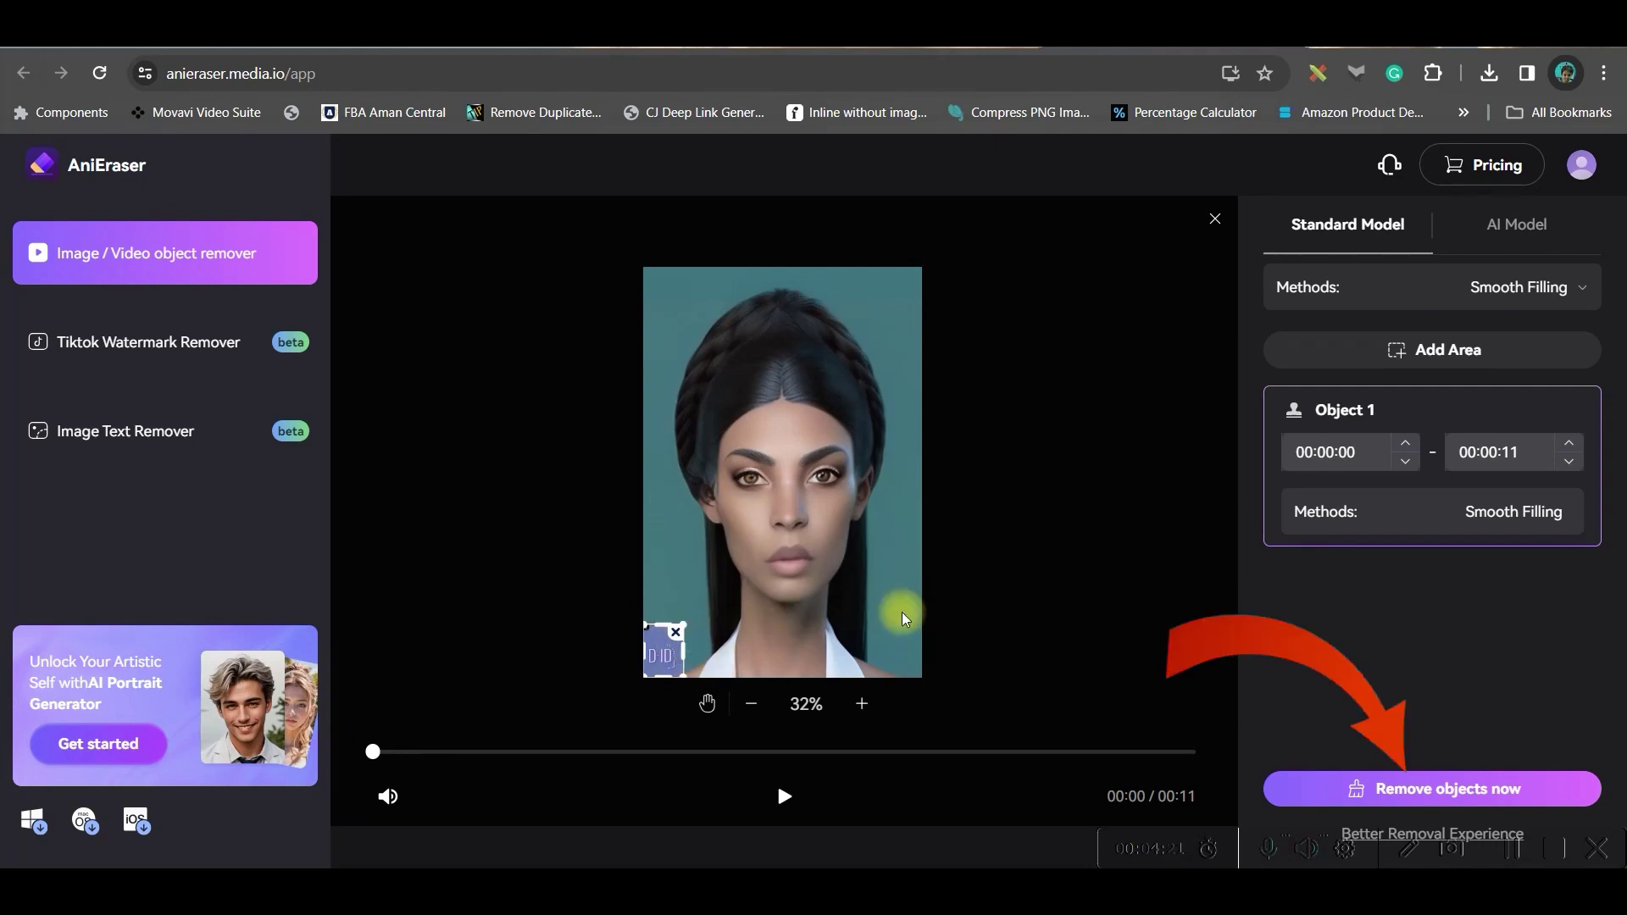
{"action": "left_click", "coordinate": [1485, 785]}
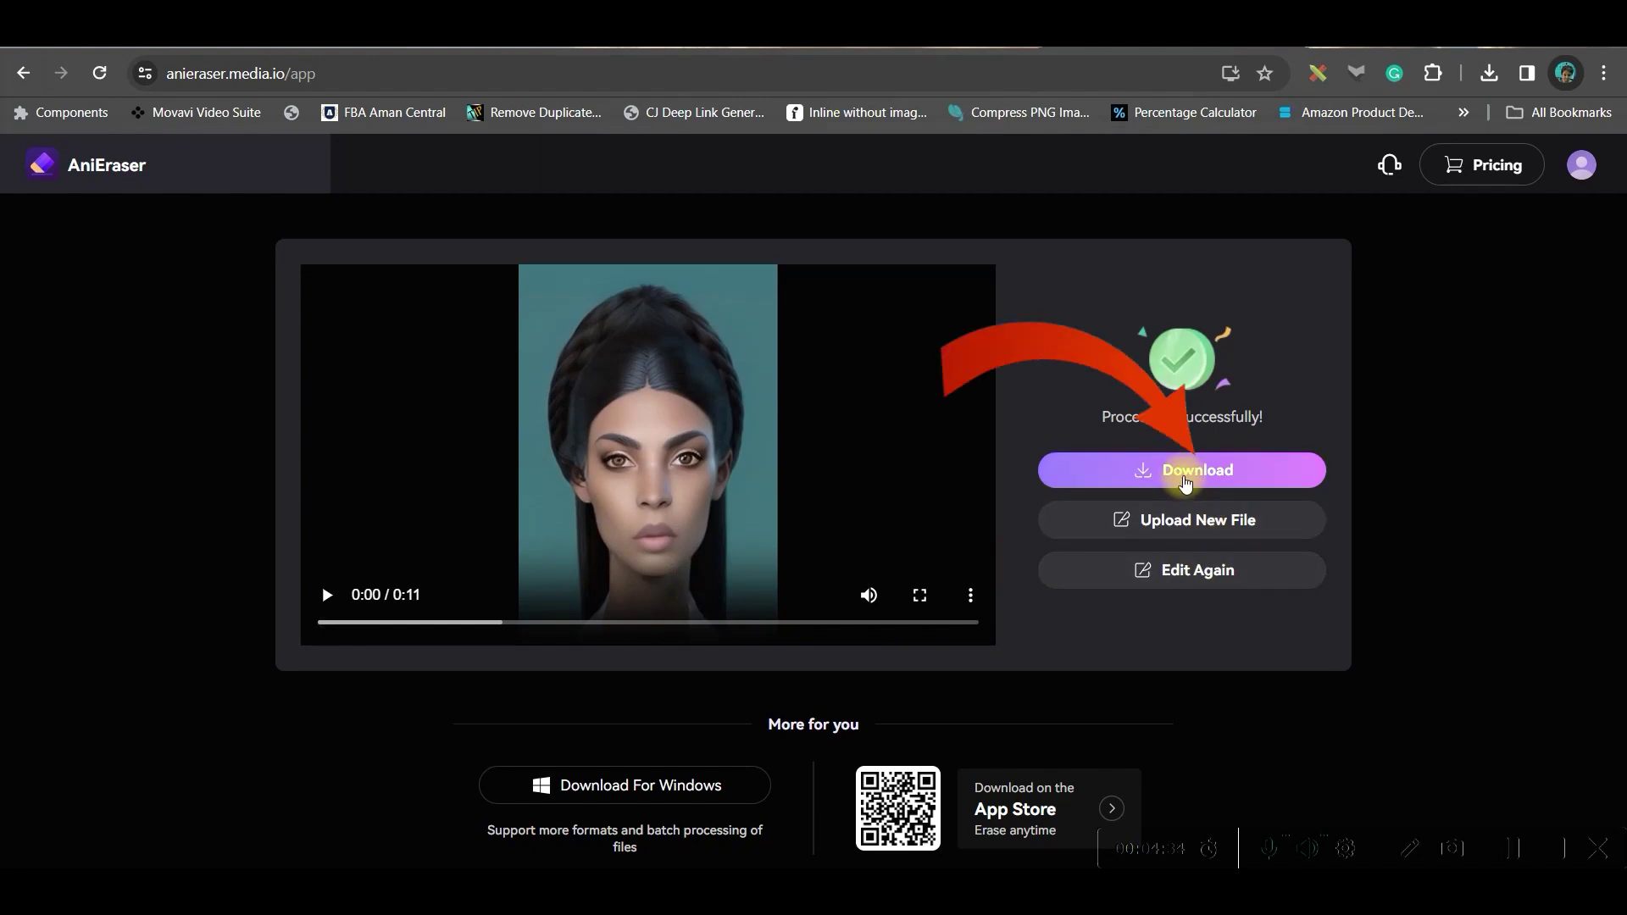
Download the successfully processed AniEraser video
{"action": "left_click", "coordinate": [1184, 479]}
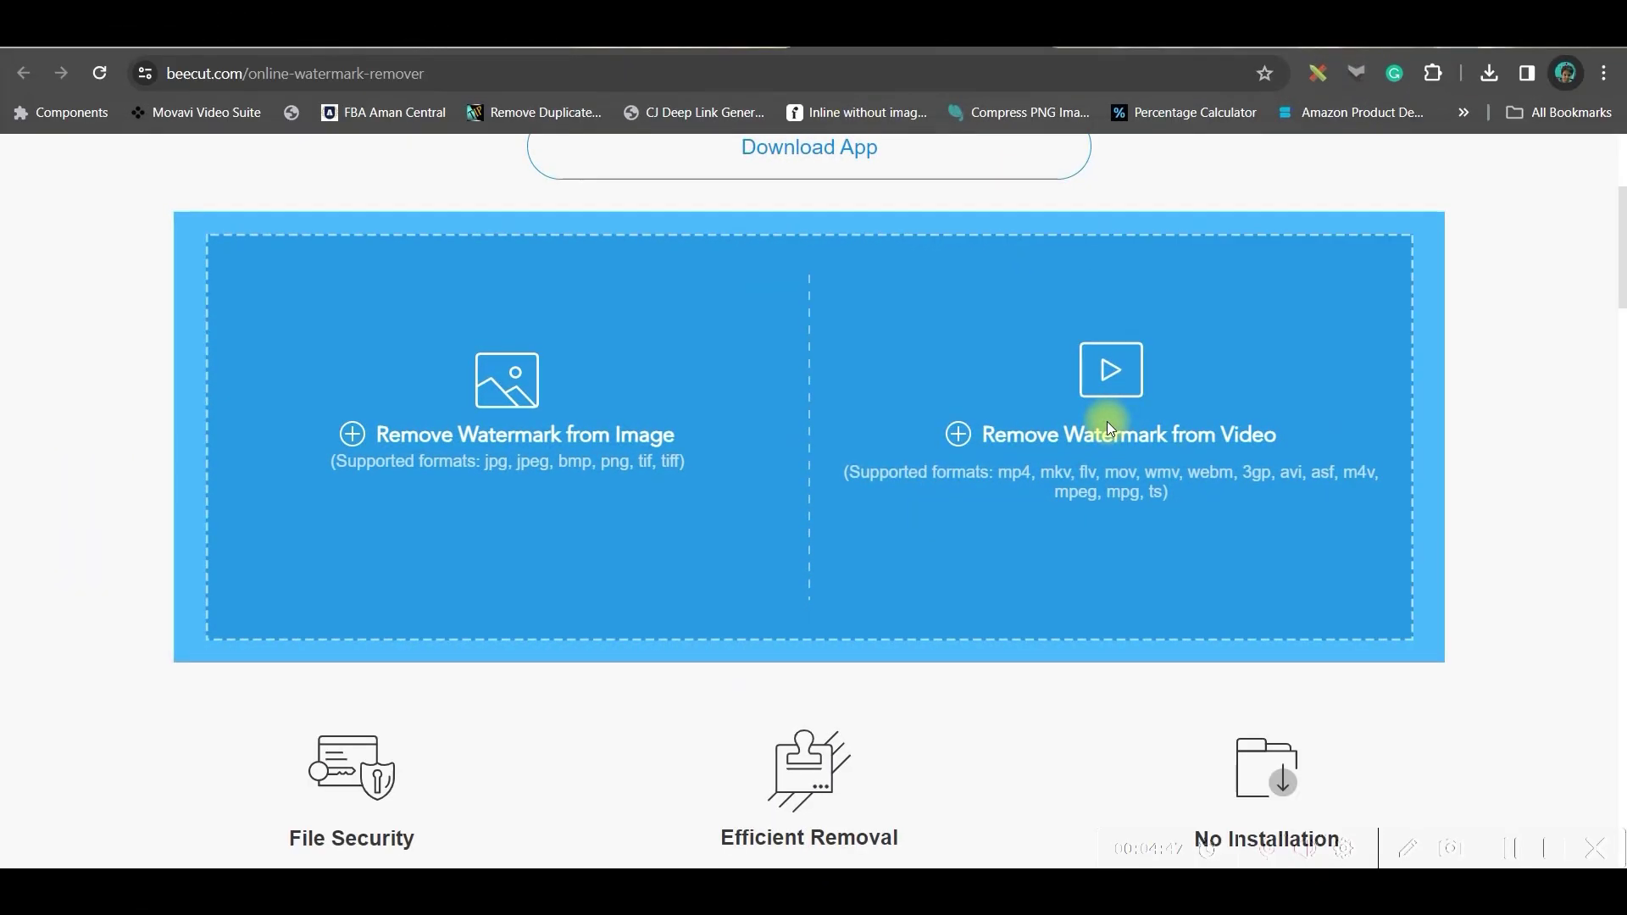
Upload HitPaw watermark remover.mp4 to BeeCut's video watermark remover
{"action": "left_click", "coordinate": [1106, 420]}
{"action": "left_click", "coordinate": [893, 303]}
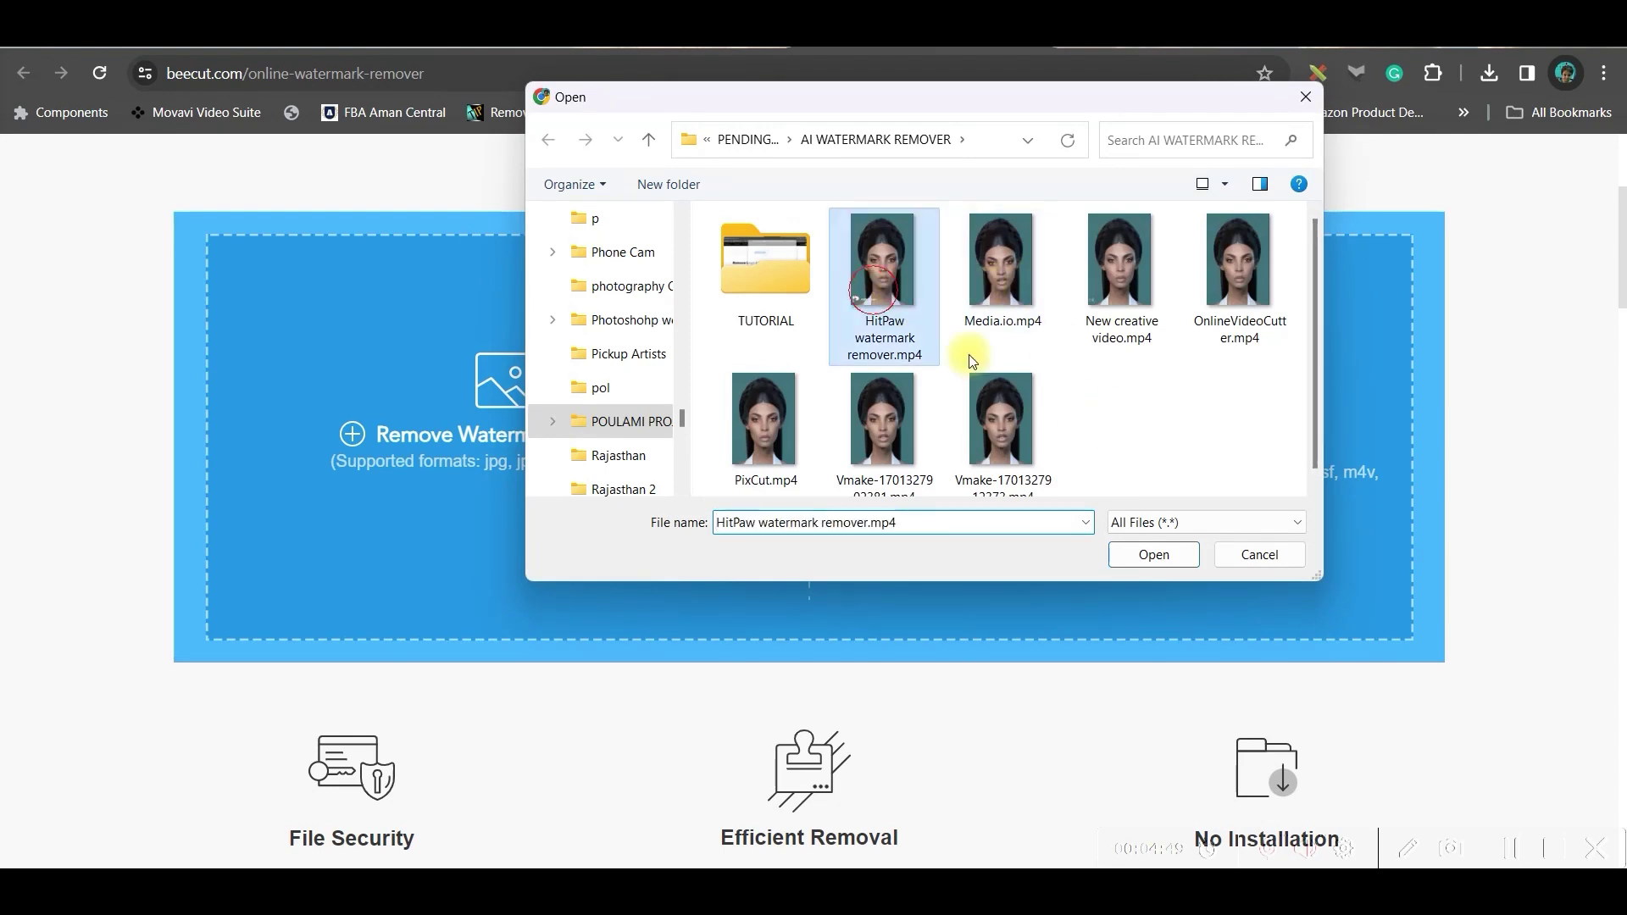
{"action": "left_click", "coordinate": [1176, 555]}
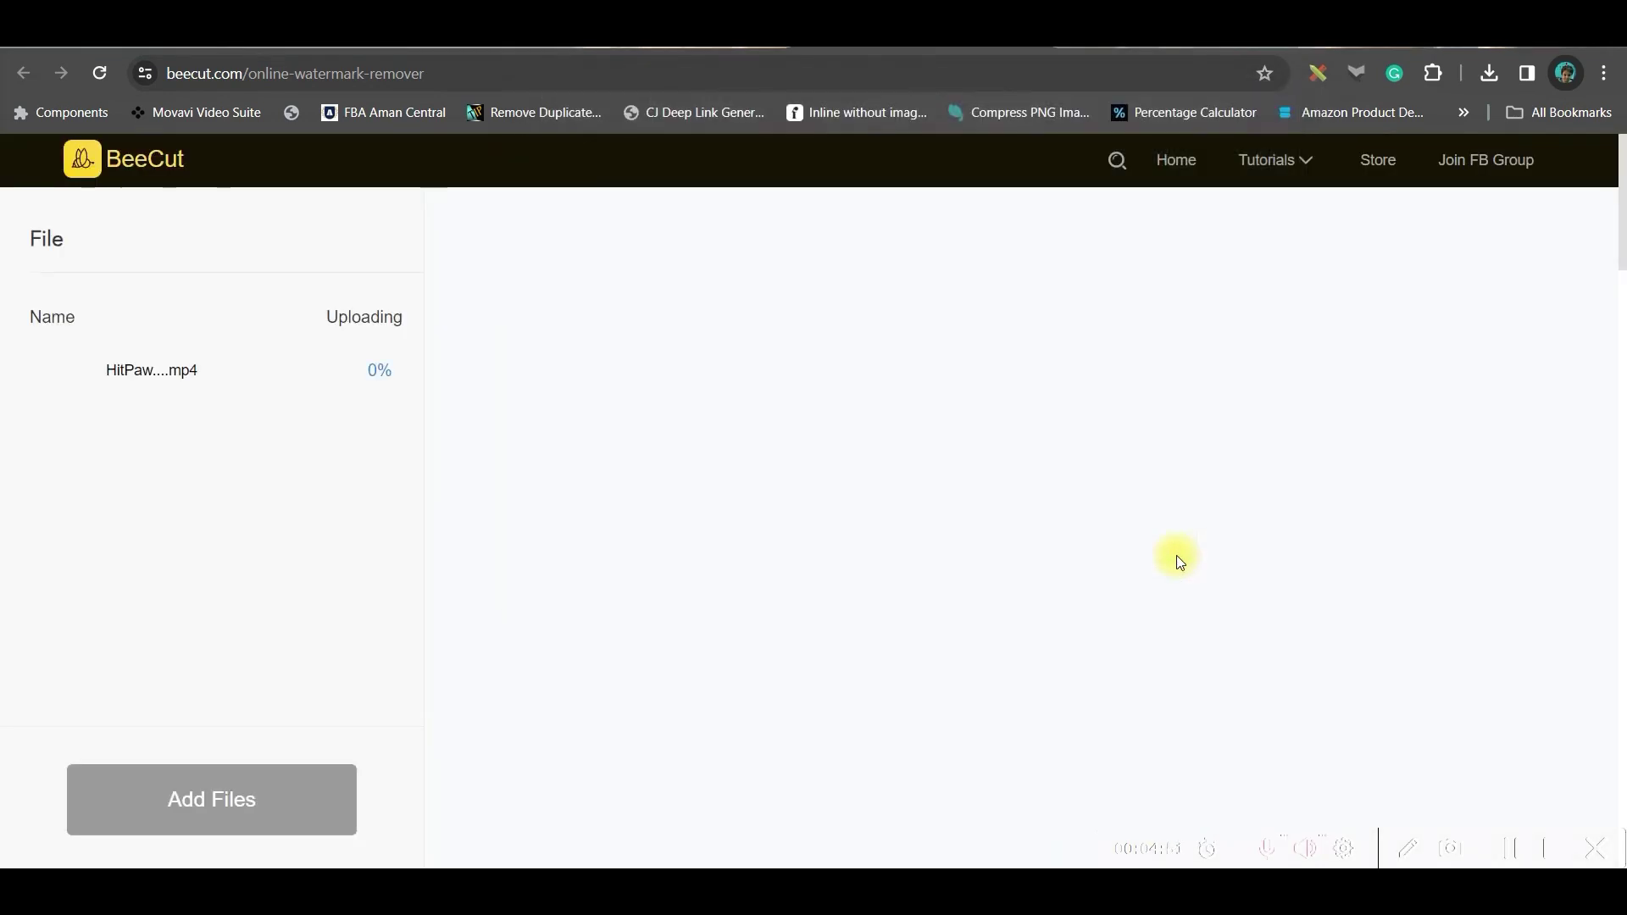
Fit the erase box over the HitPaw logo, erase it, and download the processed file
{"action": "left_click_drag", "start_coordinate": [932, 563], "coordinate": [922, 602]}
{"action": "mouse_move", "coordinate": [941, 534]}
{"action": "left_mouse_down"}
{"action": "mouse_move", "coordinate": [943, 520]}
{"action": "mouse_move", "coordinate": [949, 581]}
{"action": "left_mouse_up"}
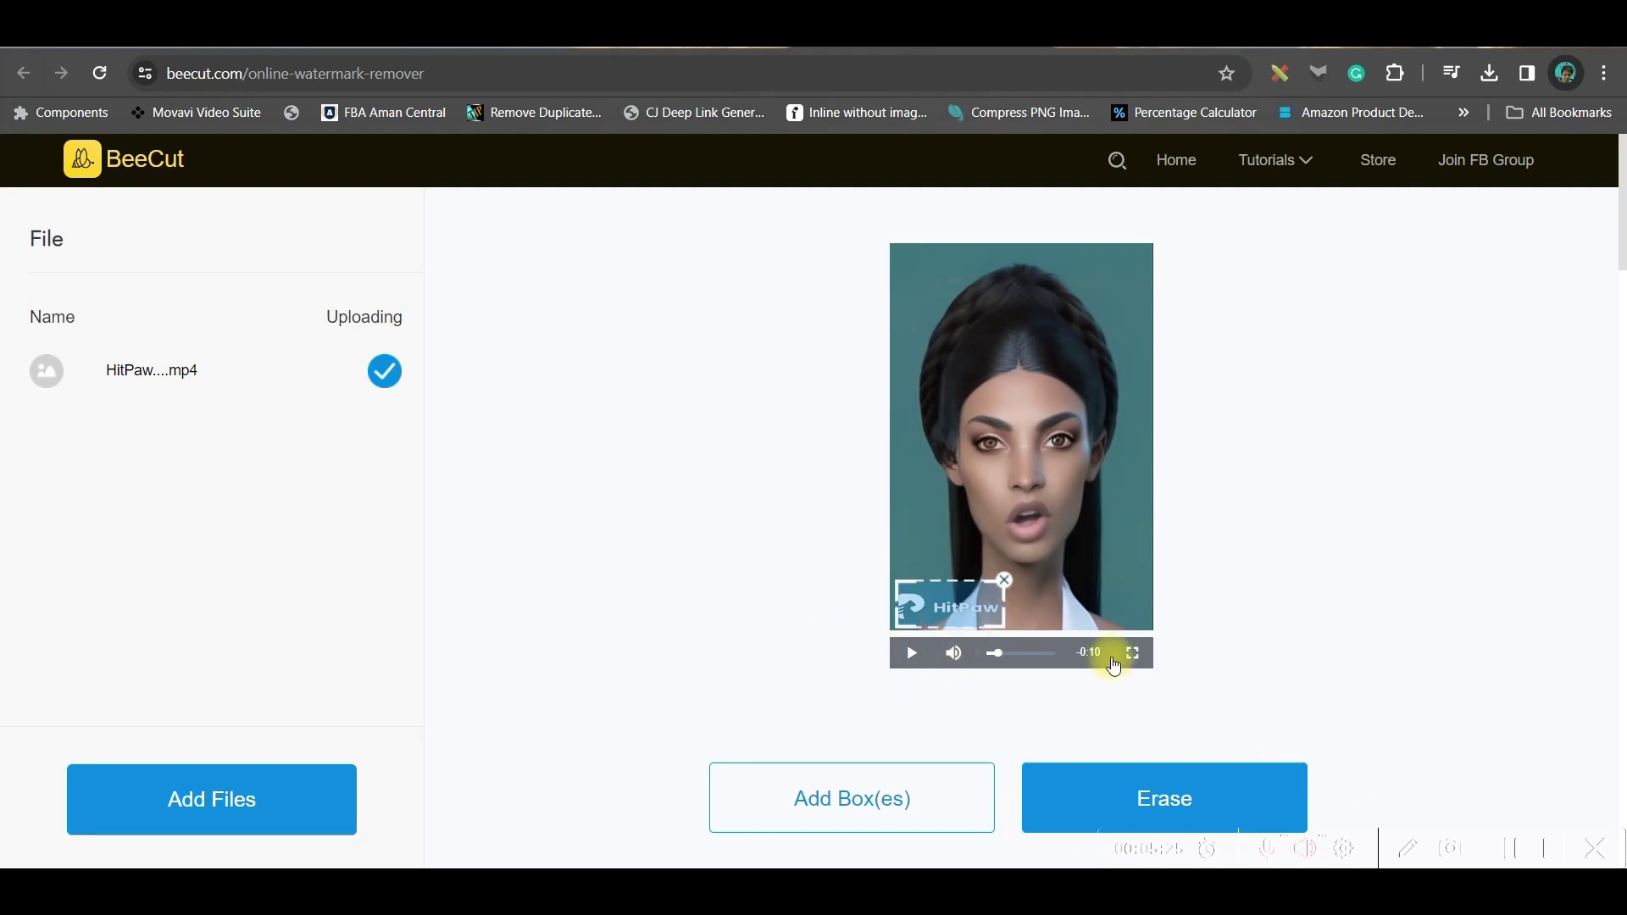
{"action": "left_click", "coordinate": [1190, 801]}
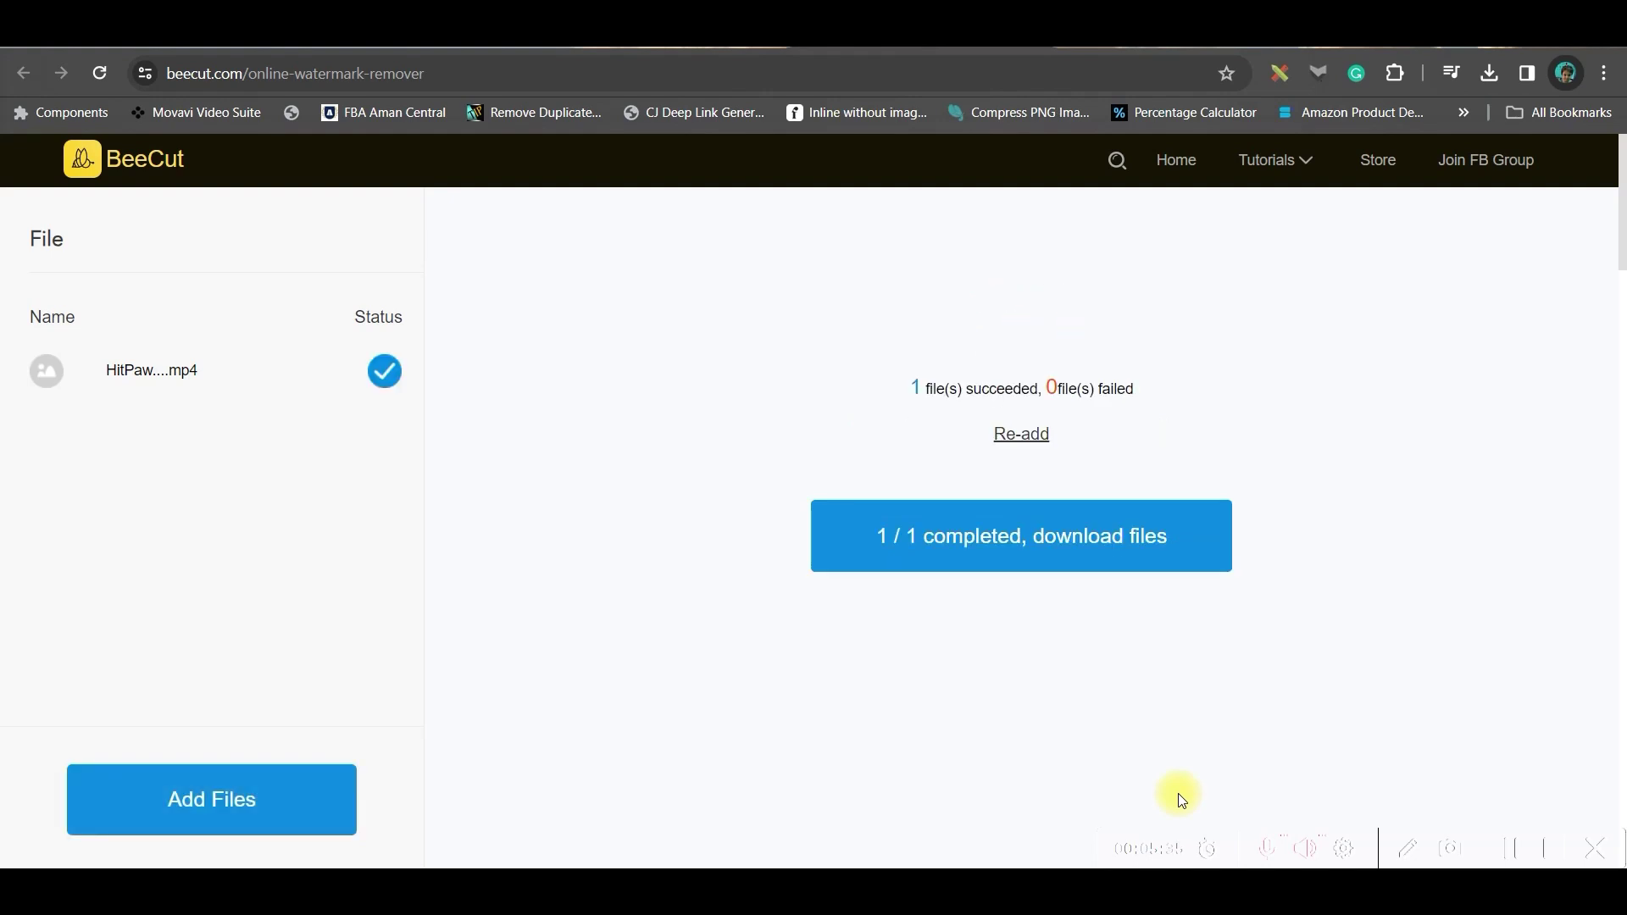
{"action": "left_click", "coordinate": [1116, 531]}
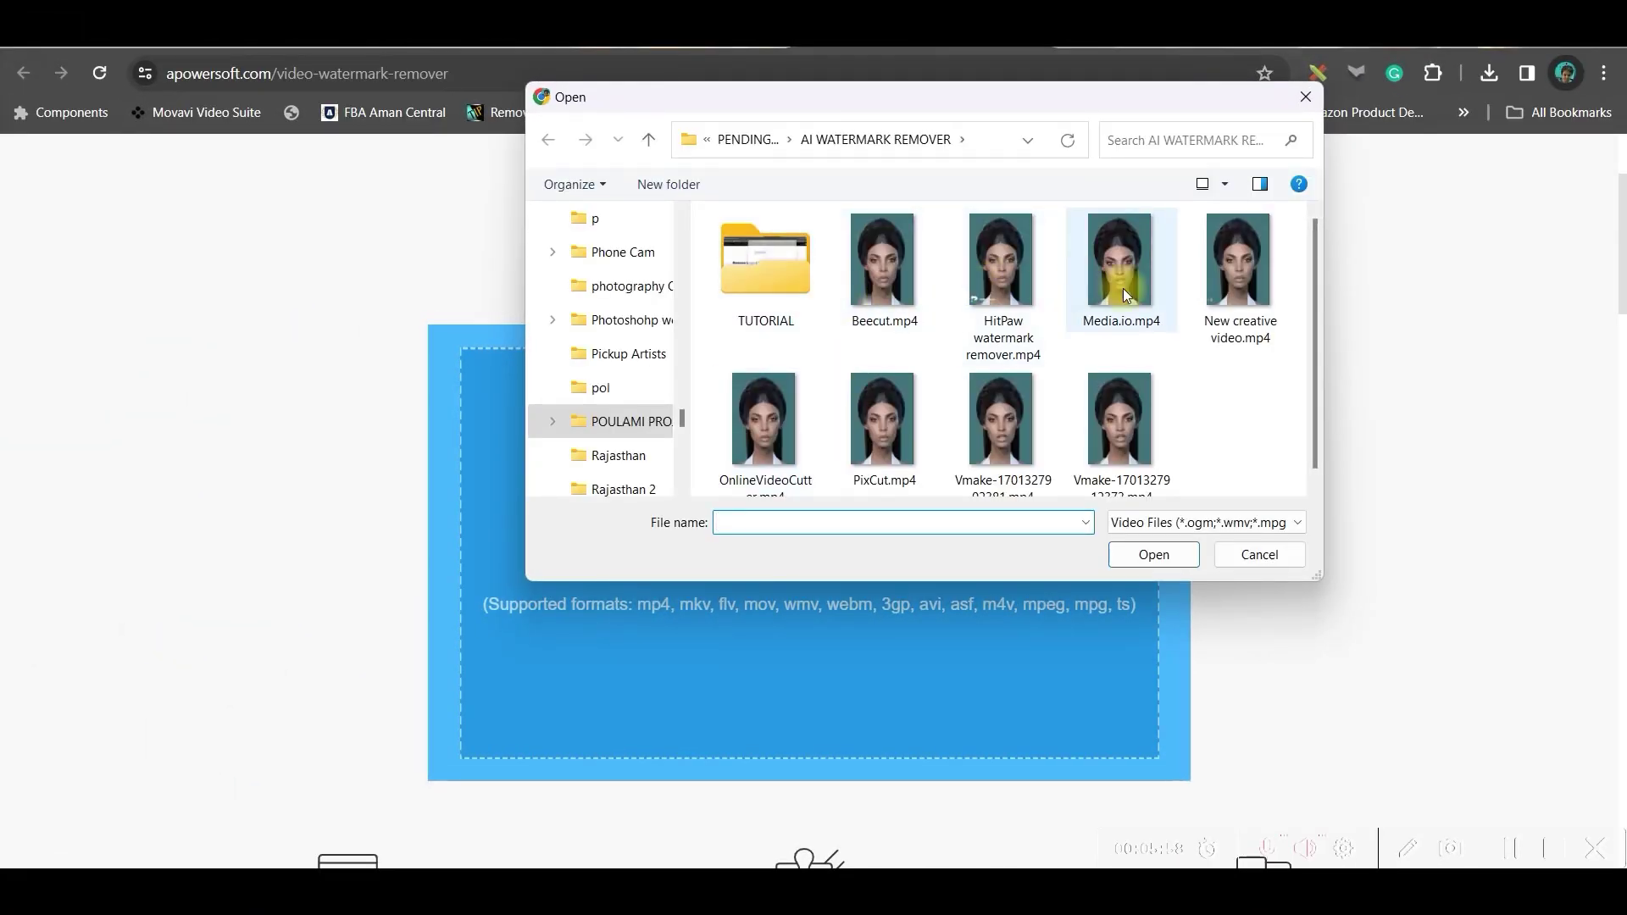
Upload New creative video.mp4, fit the erase box over only the D-ID mark, erase it, and download the video
{"action": "left_click", "coordinate": [1213, 307]}
{"action": "left_click", "coordinate": [1160, 563]}
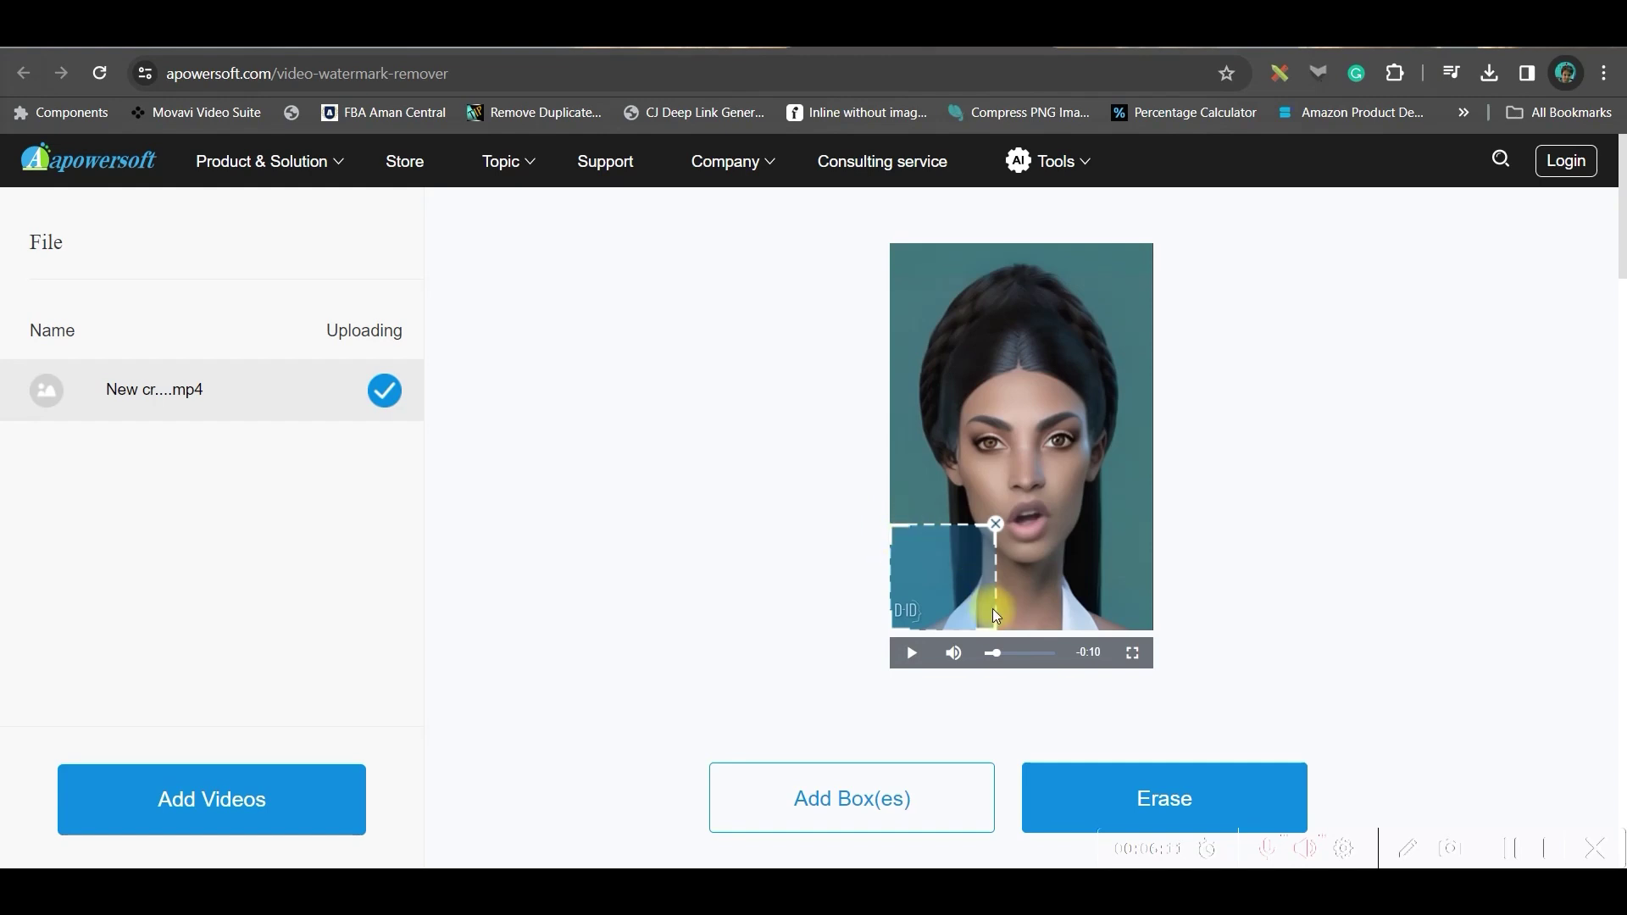
{"action": "left_click_drag", "start_coordinate": [989, 607], "coordinate": [955, 680]}
{"action": "left_click", "coordinate": [1184, 810]}
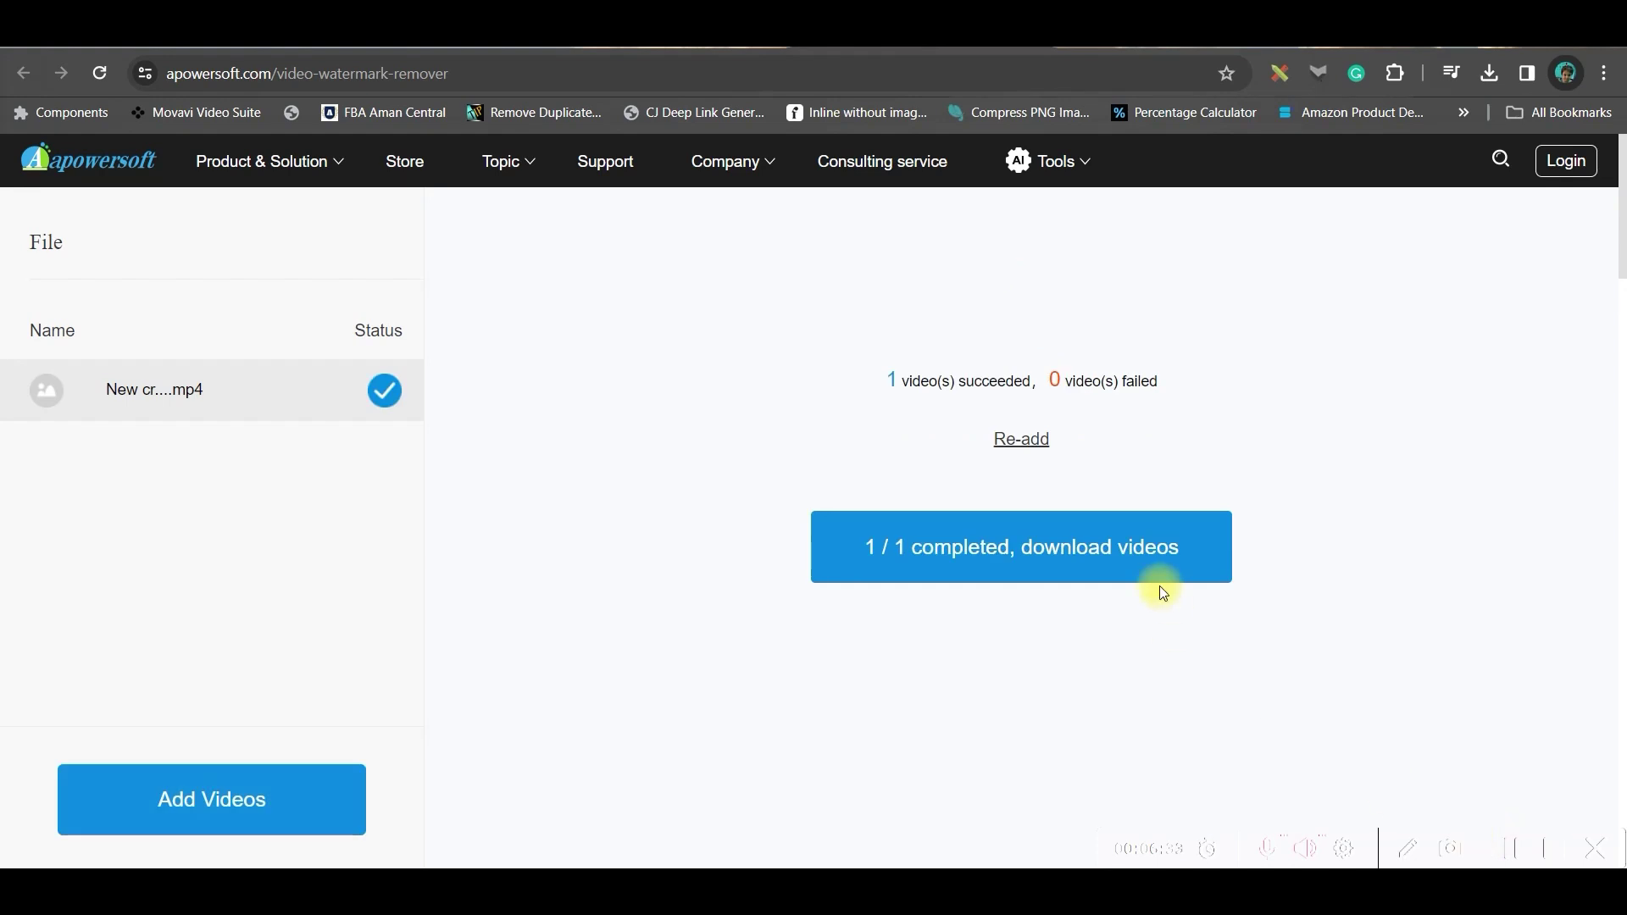
{"action": "left_click", "coordinate": [1027, 555]}
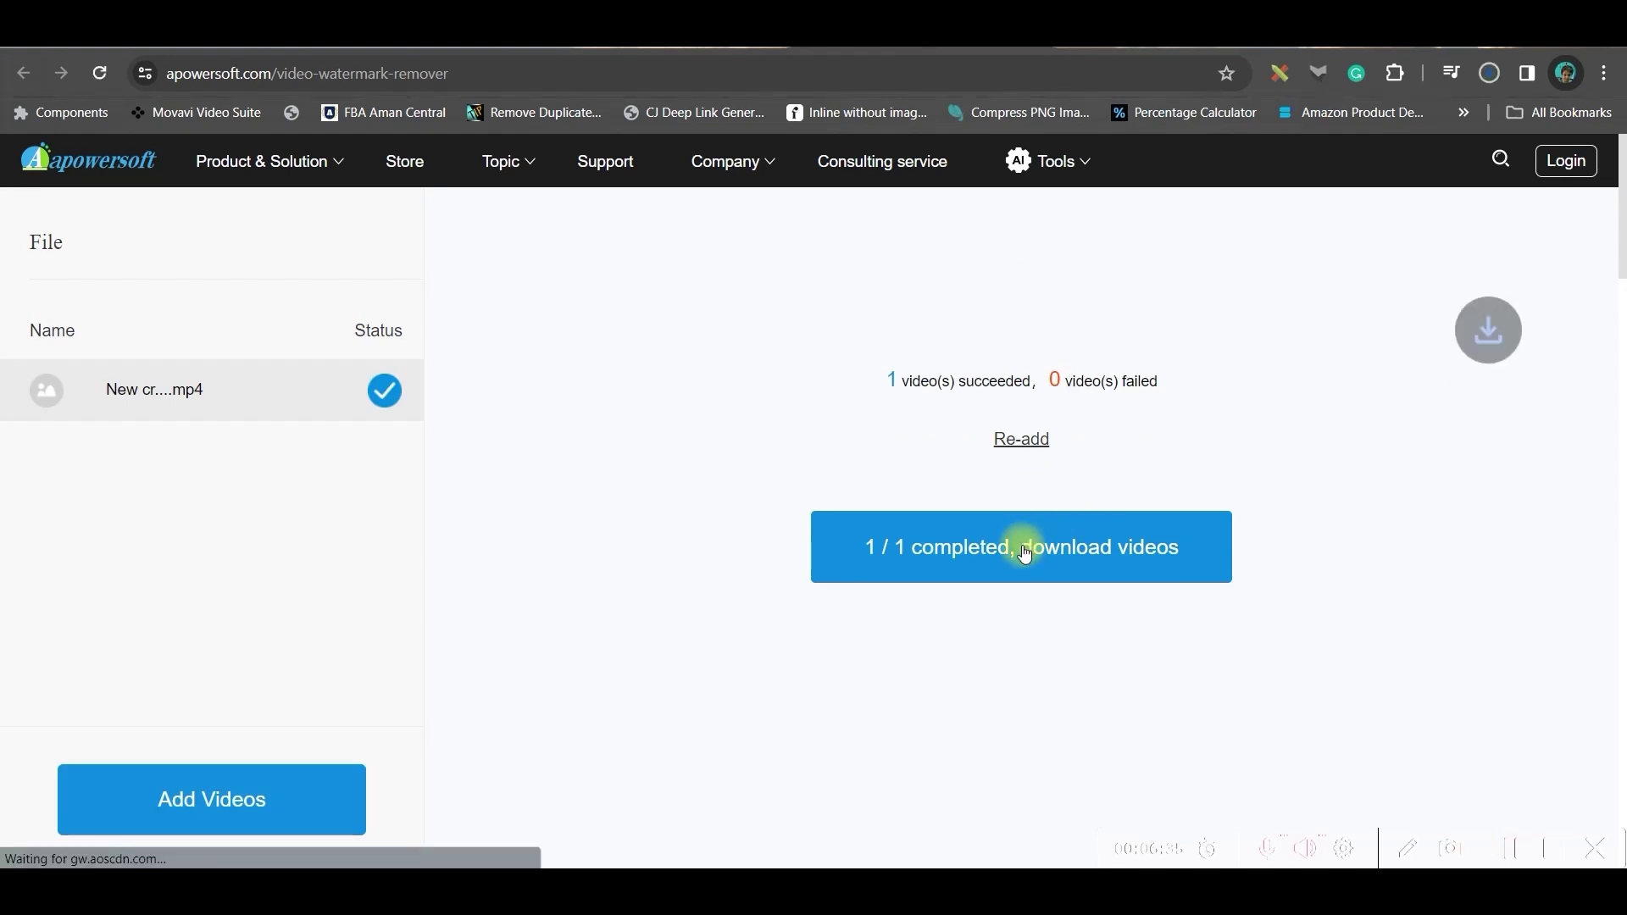